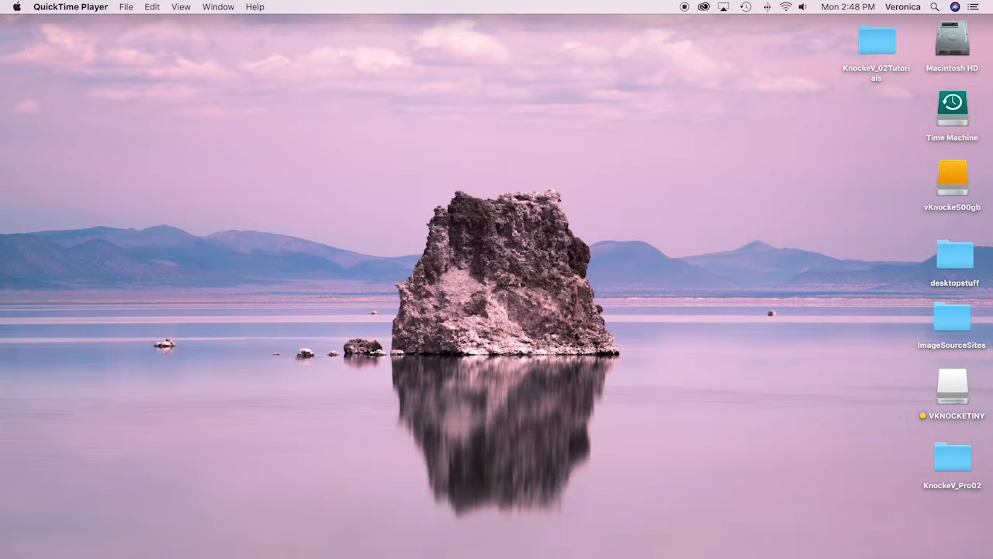
Open the Morguefile.com free stock photos link from the ImageSourceSites folder on the desktop
{"action": "left_click", "coordinate": [954, 321]}
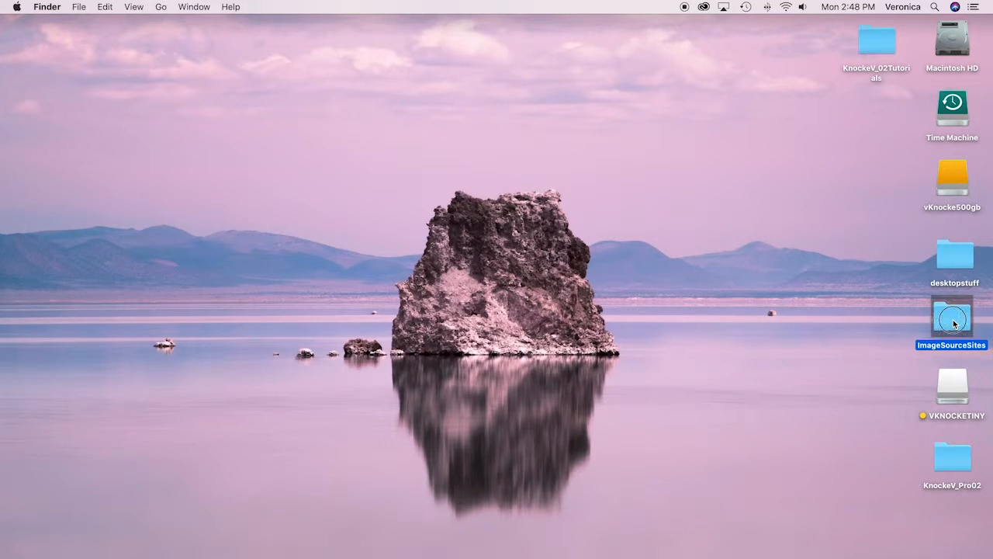
{"action": "double_click", "coordinate": [954, 321]}
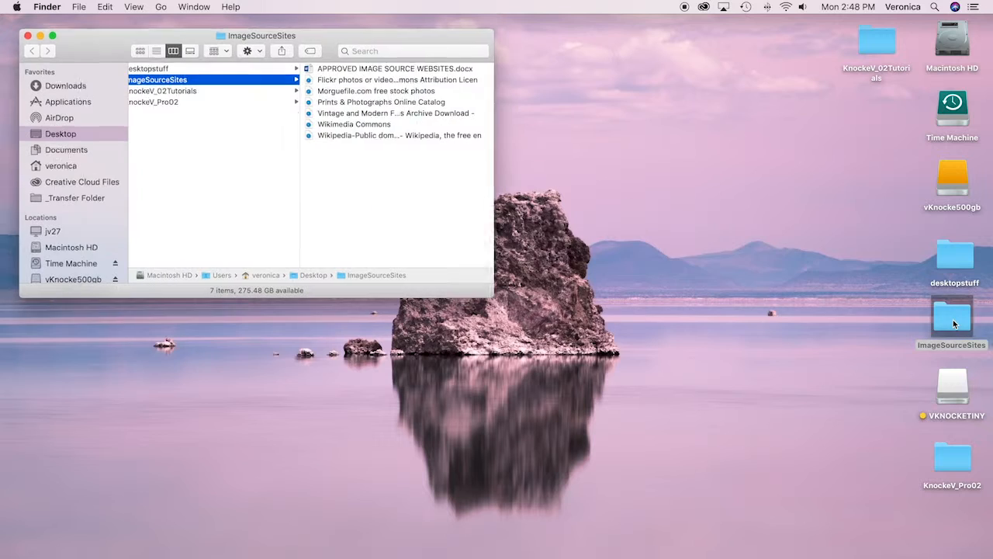
{"action": "left_click", "coordinate": [346, 90]}
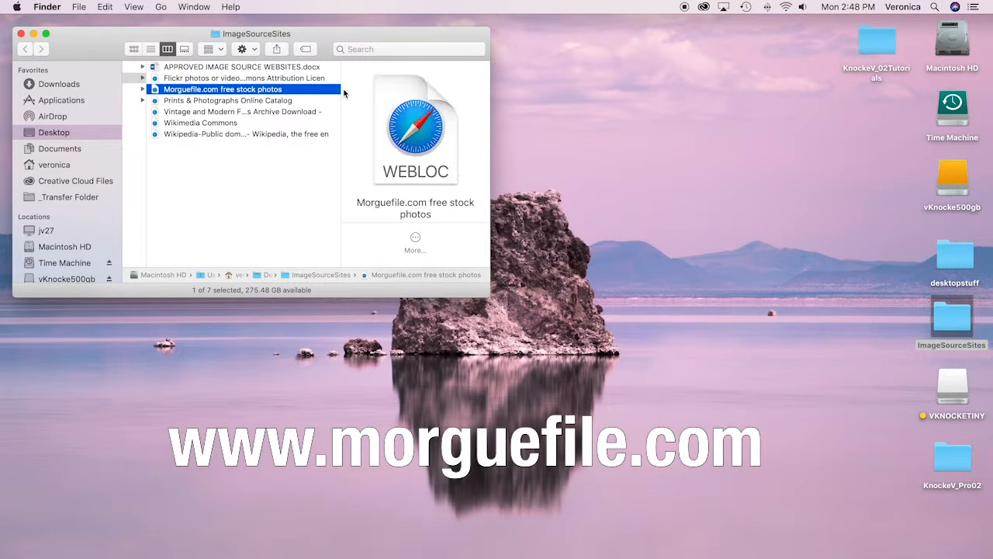
{"action": "double_click", "coordinate": [154, 92]}
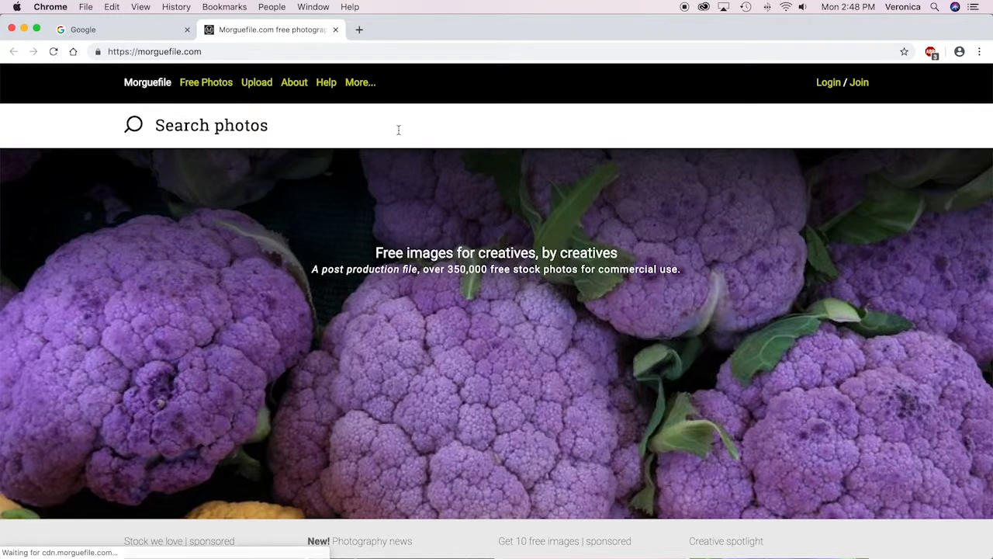
Search Morguefile's photos for "clouds"
{"action": "left_click", "coordinate": [399, 129]}
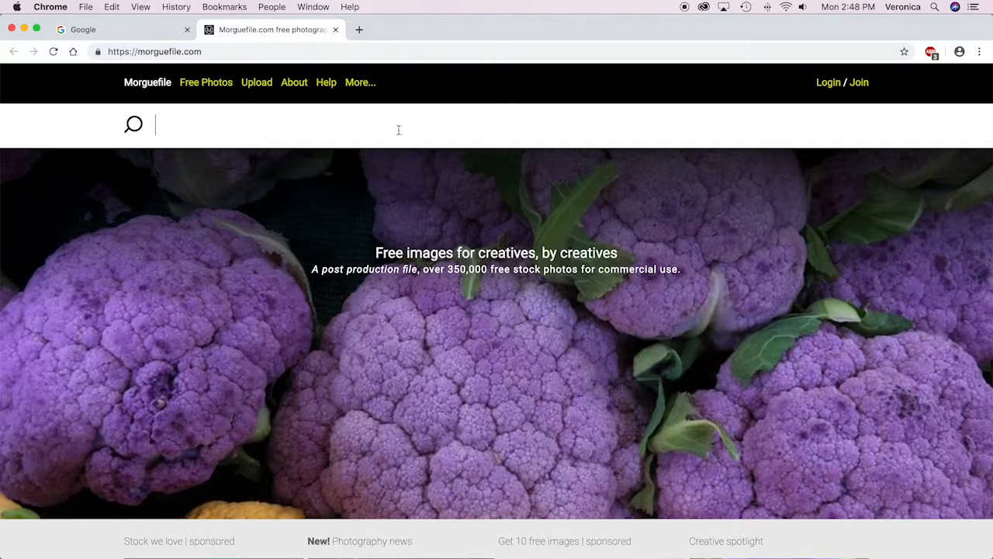
{"action": "type", "text": "clouds"}
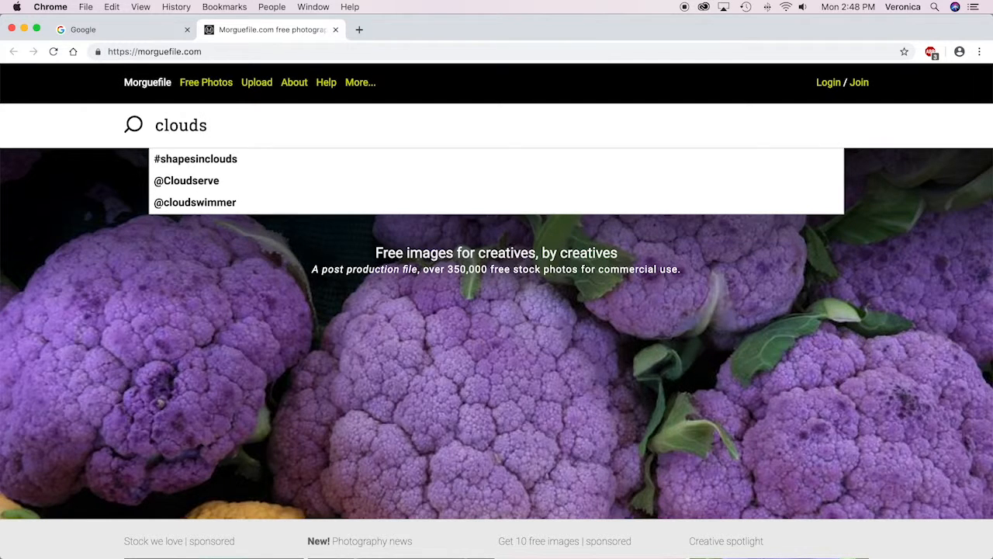
{"action": "key", "text": "Return"}
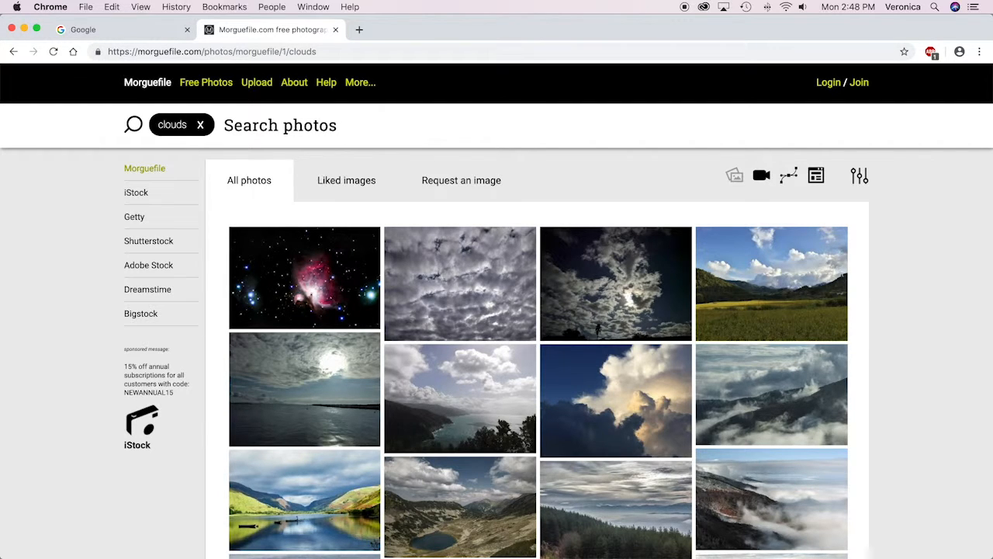
Open the overcast grey cloud photo in the first row of results and start its download
{"action": "mouse_move", "coordinate": [483, 287]}
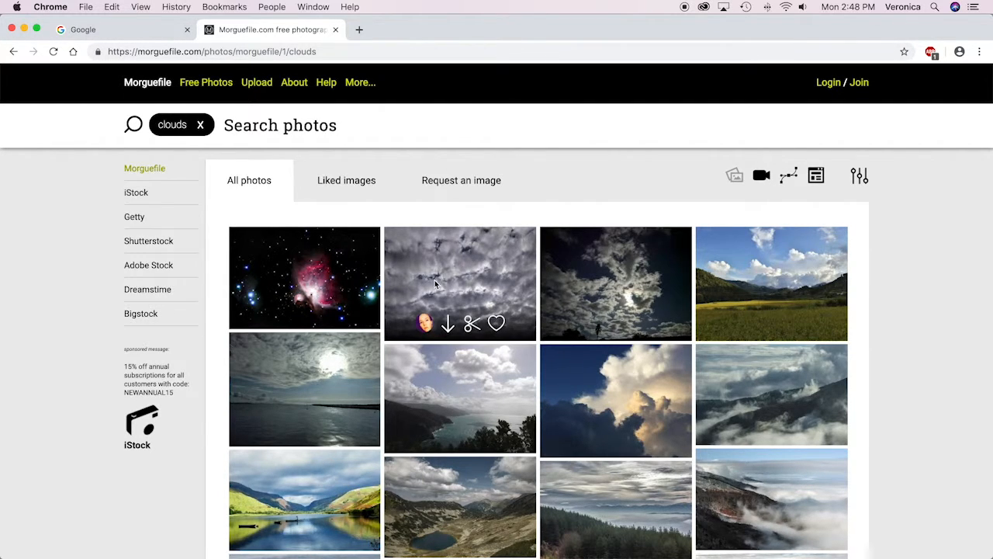
{"action": "left_click", "coordinate": [483, 289]}
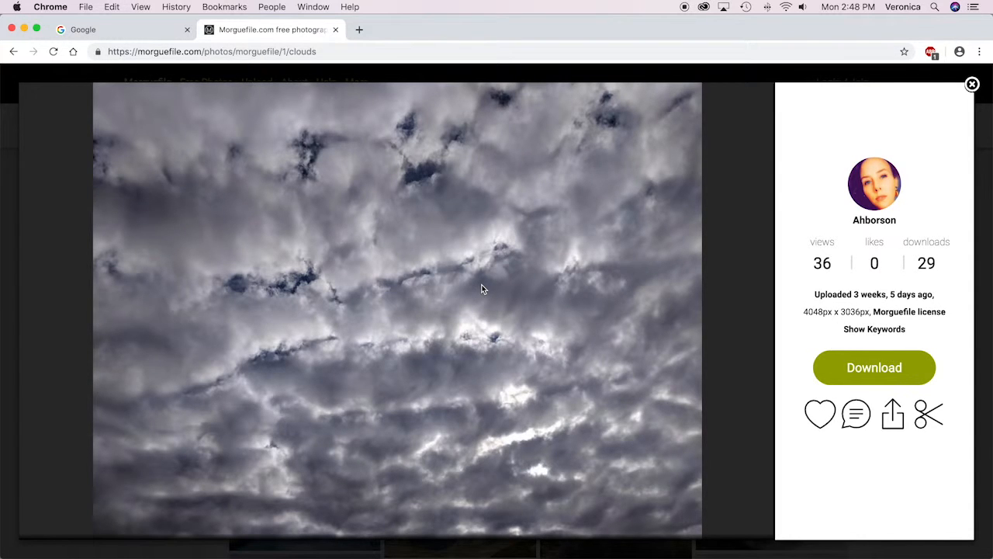
{"action": "left_click", "coordinate": [875, 369]}
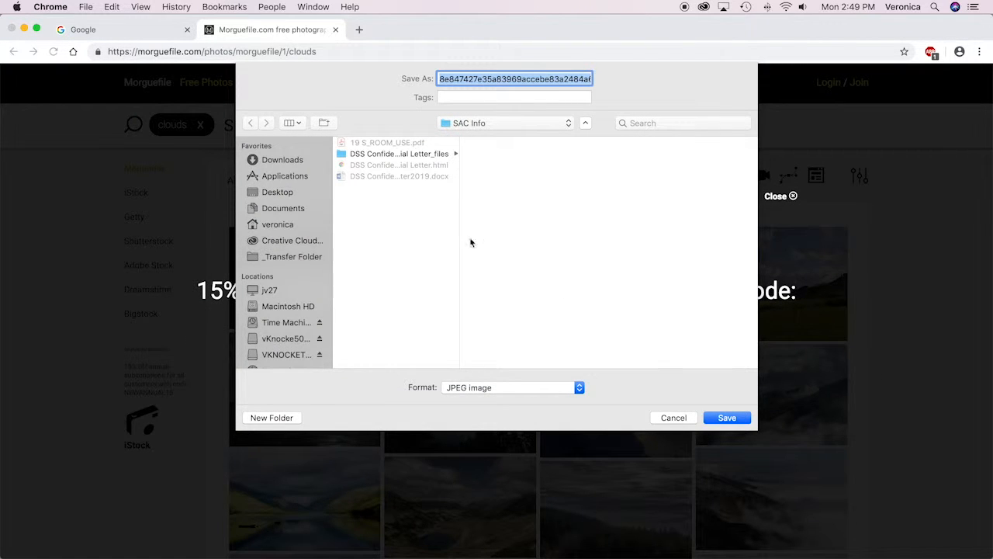
Save the cloud photo to 05_Flat_Images inside the desktop's Pro02 project folder, and dismiss the iStock advertisement
{"action": "left_click", "coordinate": [269, 194]}
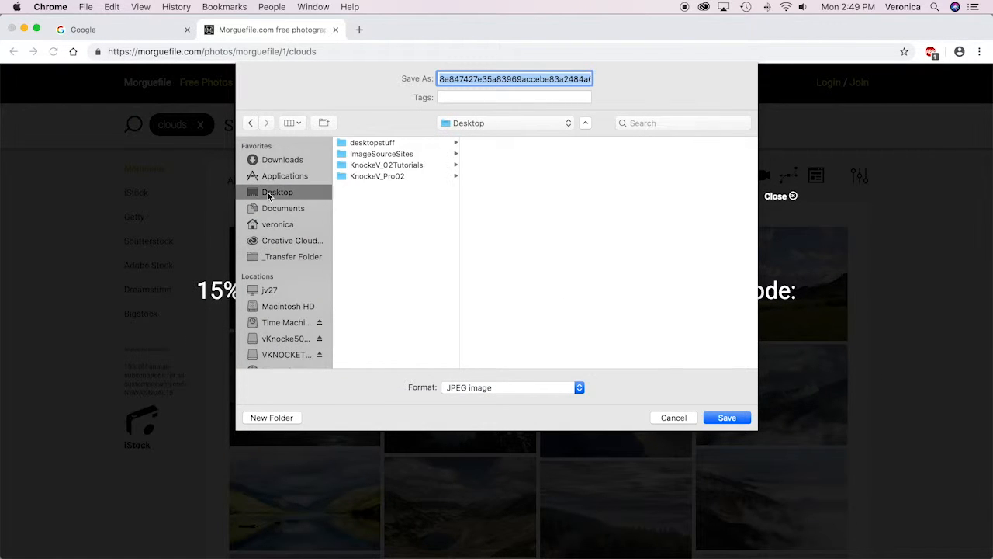
{"action": "left_click", "coordinate": [400, 177]}
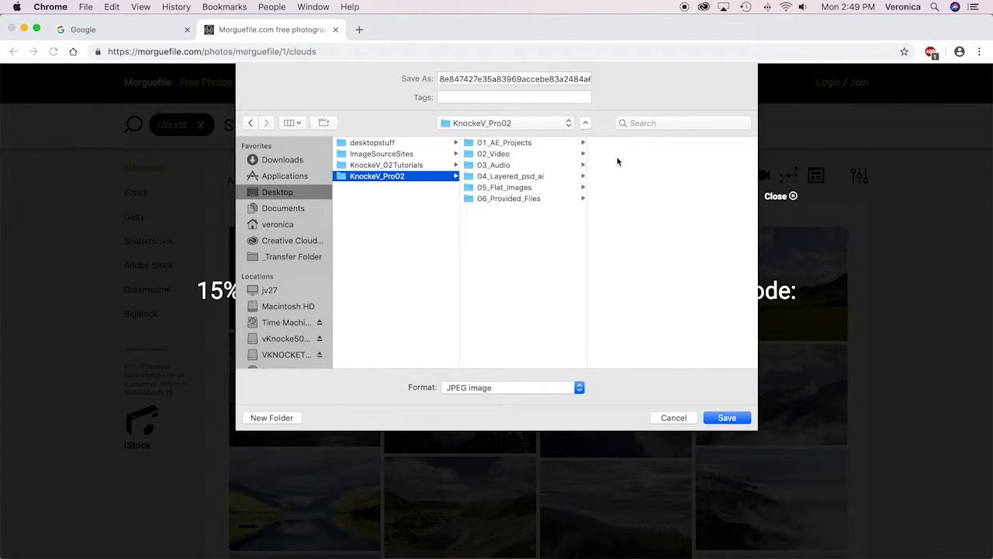
{"action": "left_click", "coordinate": [516, 191]}
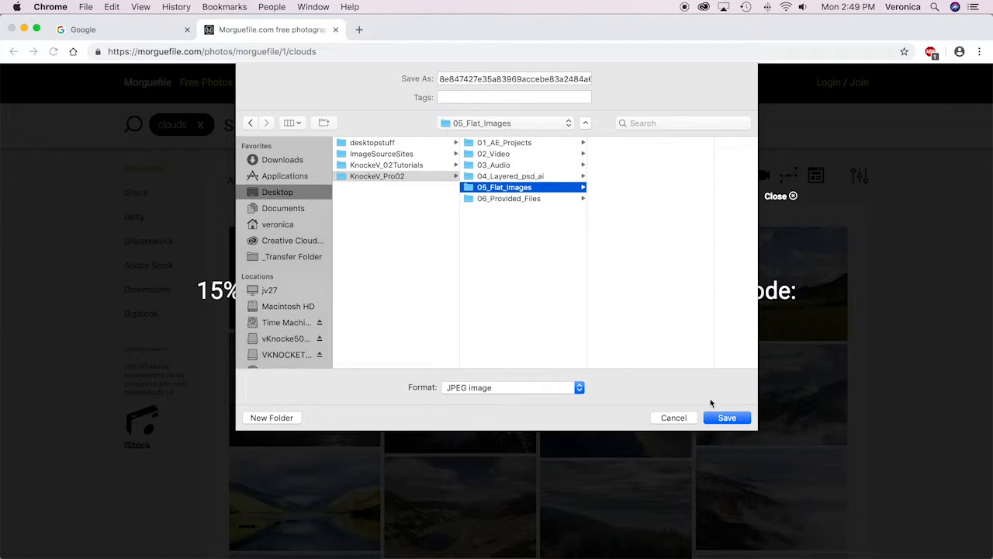
{"action": "left_click", "coordinate": [727, 418]}
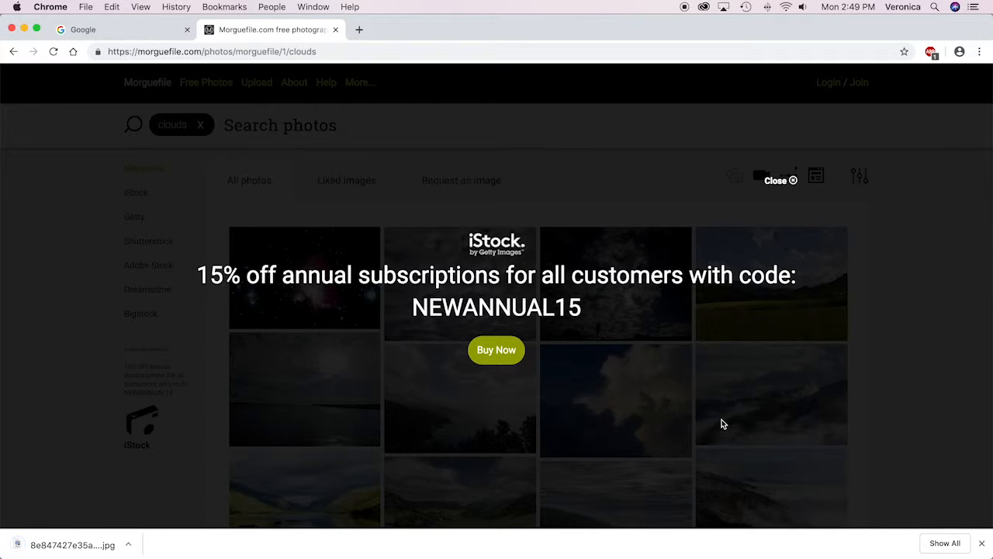
{"action": "left_click", "coordinate": [792, 181]}
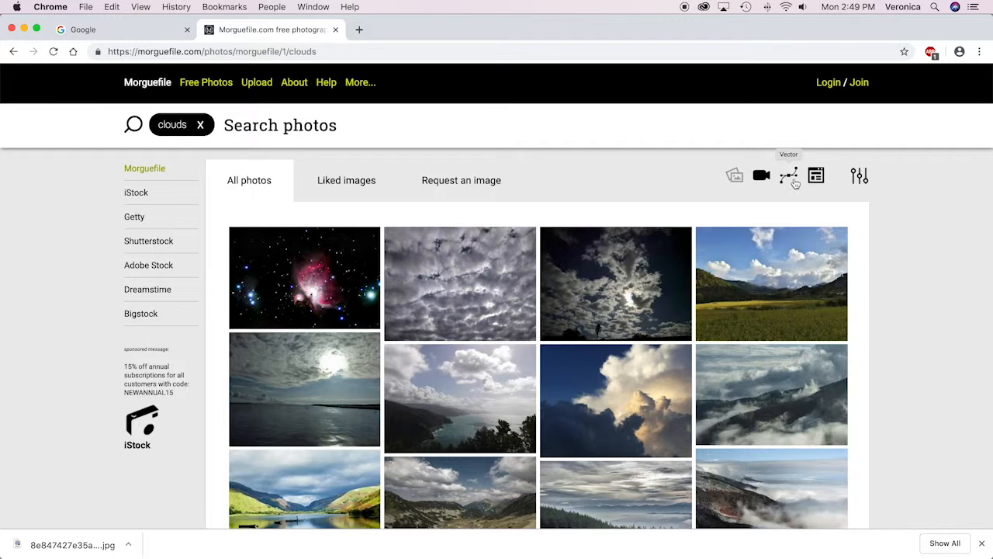
Switch to Finder, locate the downloaded cloud JPEG in the Pro02 project's 05_Flat_Images folder, and preview it enlarged
{"action": "mouse_move", "coordinate": [644, 552]}
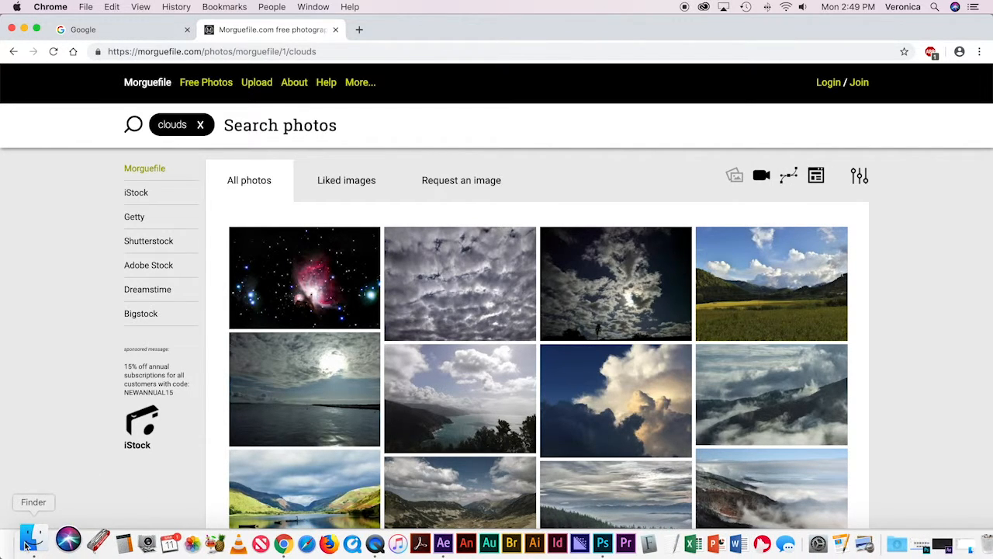
{"action": "left_click", "coordinate": [943, 548]}
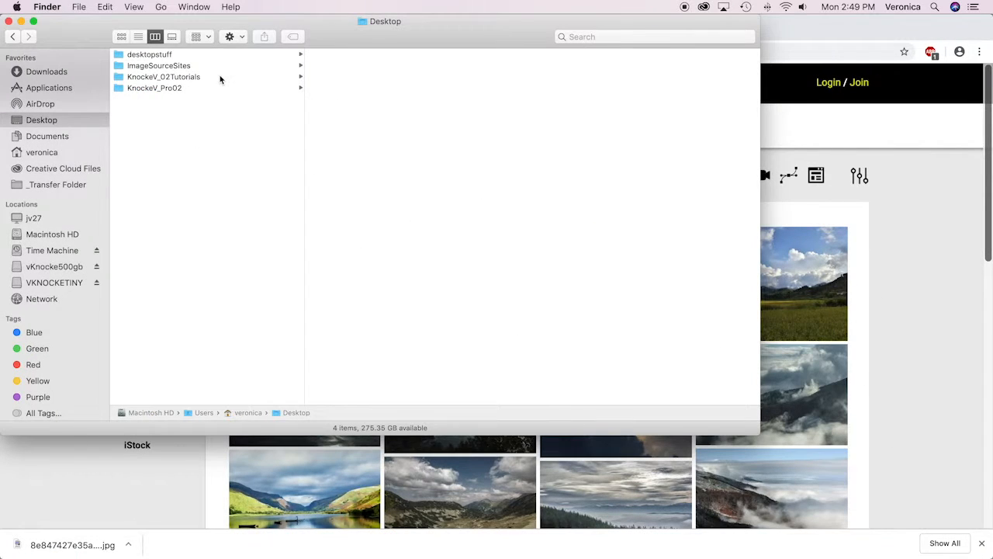
{"action": "left_click", "coordinate": [215, 89]}
{"action": "left_click", "coordinate": [398, 100]}
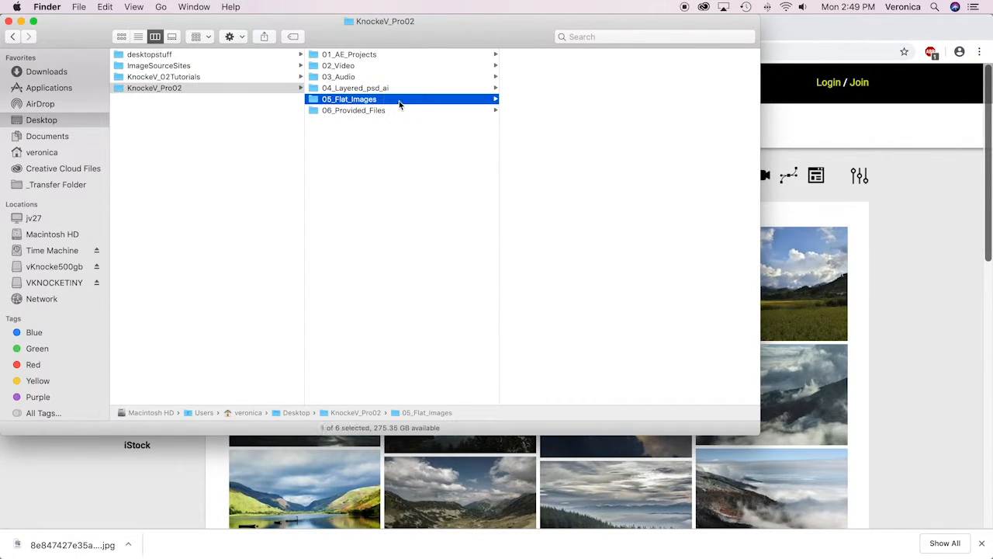
{"action": "left_click", "coordinate": [567, 55]}
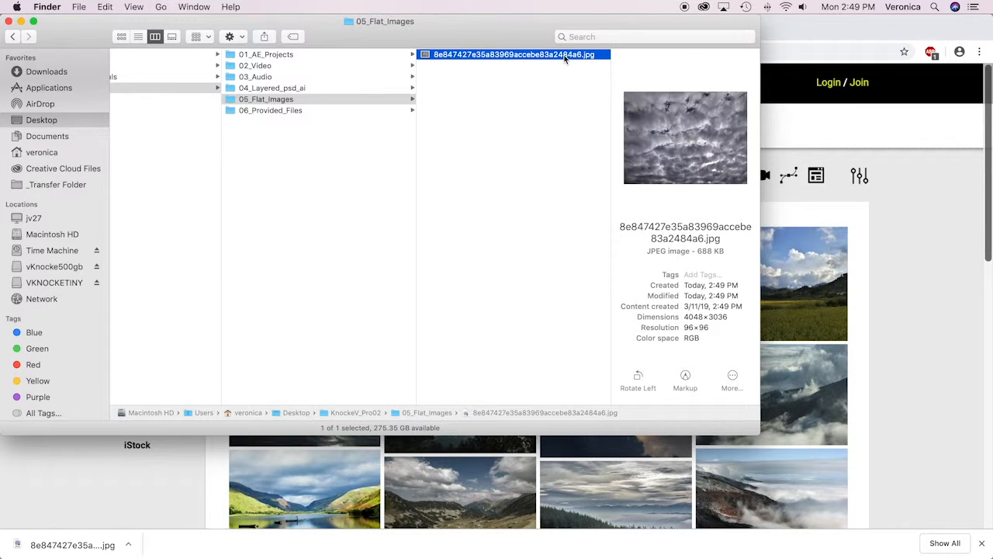
{"action": "key", "text": "space"}
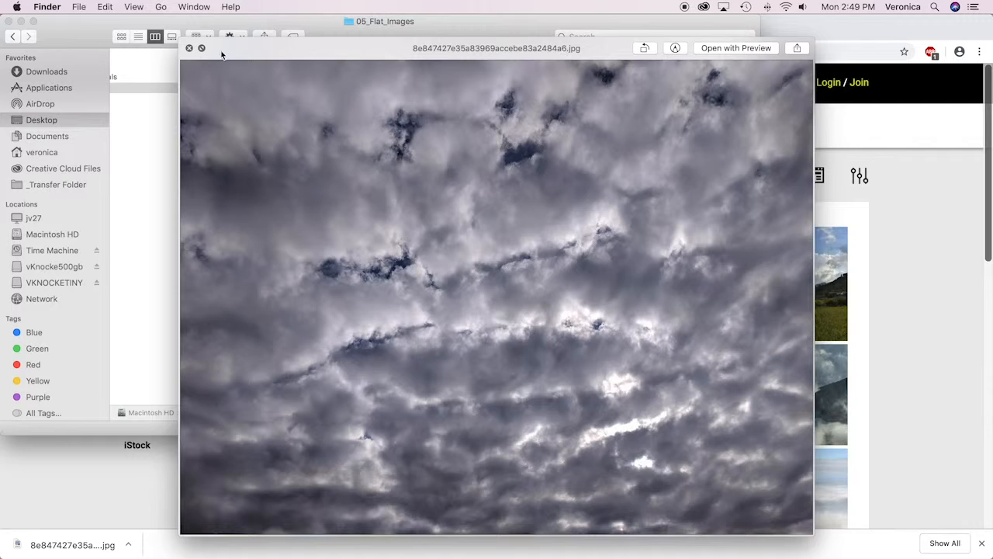
{"action": "left_click", "coordinate": [189, 47]}
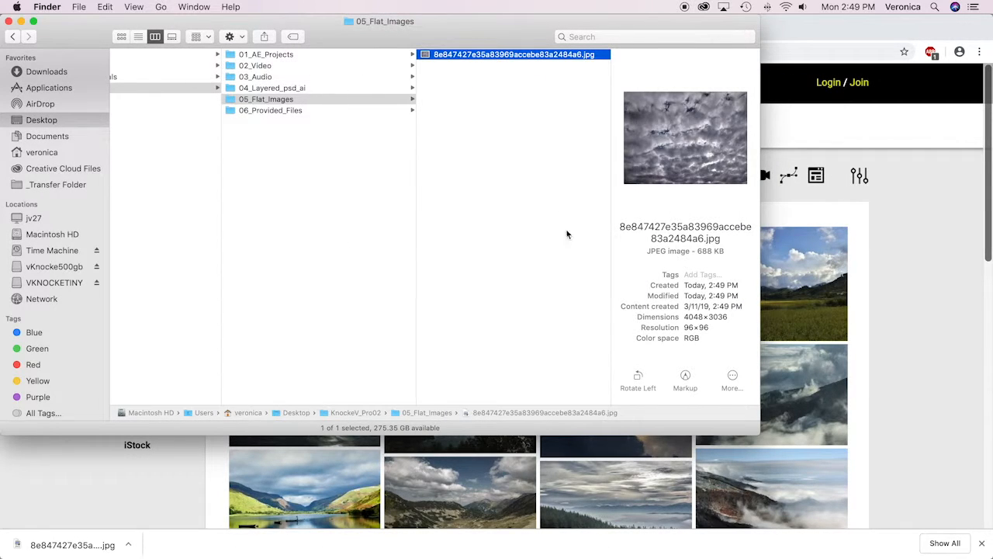
Open the downloaded cloud JPEG in Adobe Photoshop CC 2019 and collapse the Info panel covering the image
{"action": "scroll", "coordinate": [464, 56], "scroll_direction": "left", "scroll_amount": 1}
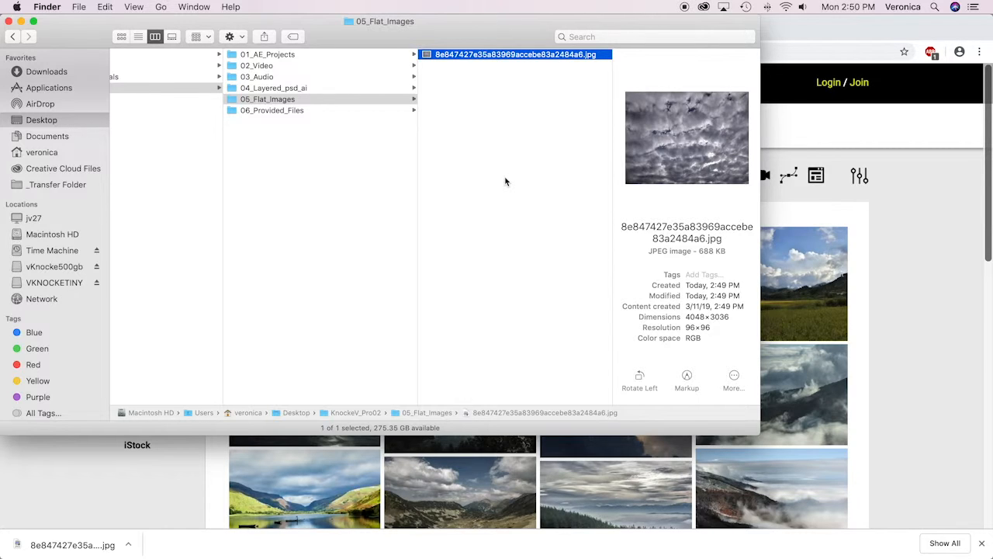
{"action": "right_click", "coordinate": [438, 56]}
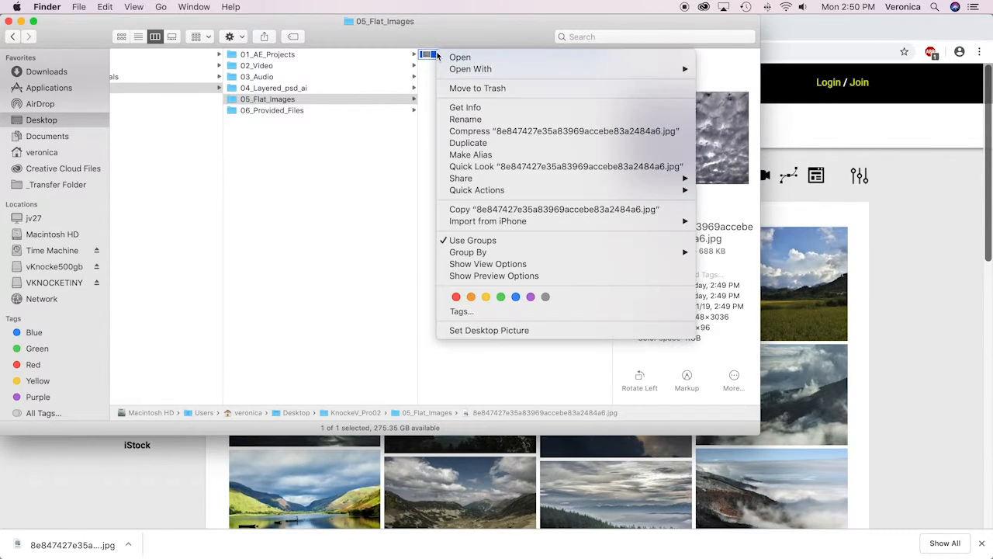
{"action": "mouse_move", "coordinate": [470, 70]}
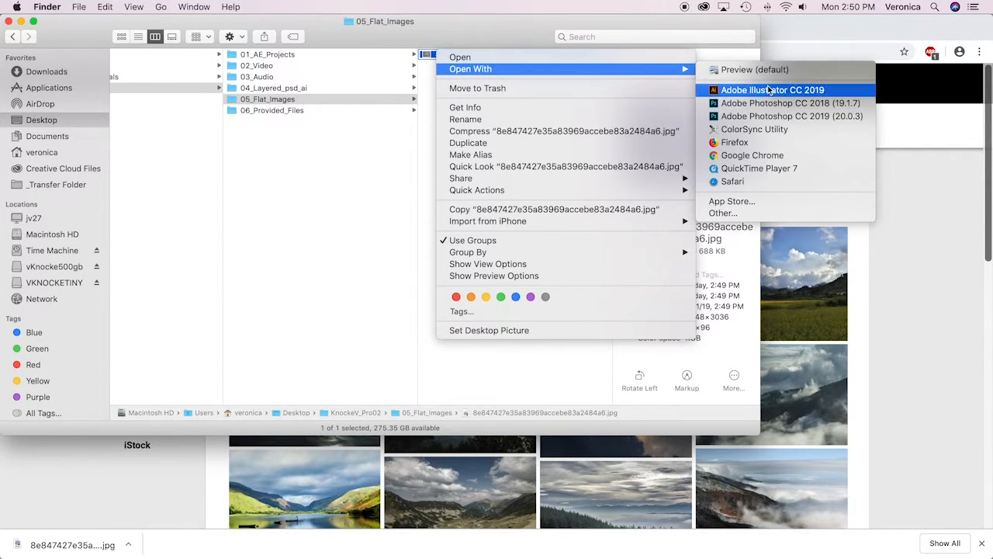
{"action": "left_click", "coordinate": [790, 116]}
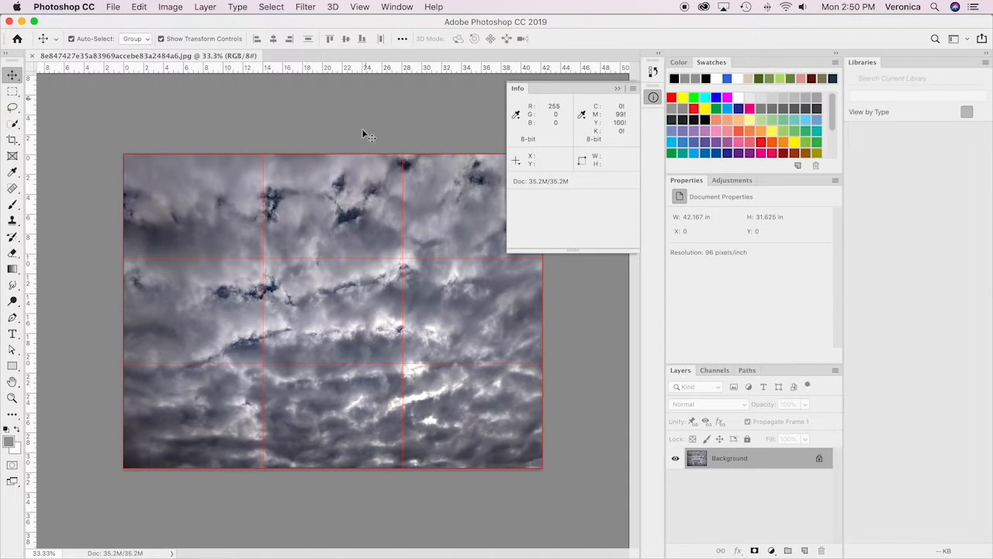
{"action": "left_click", "coordinate": [619, 88]}
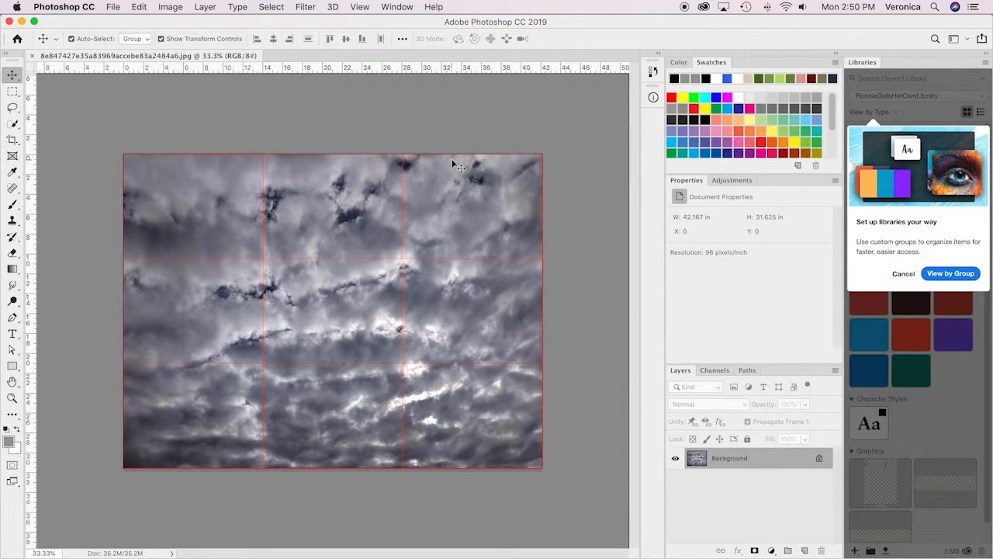
Open the Filter Gallery for the cloud image and reduce its preview to 33.3% so the whole picture fits
{"action": "left_click", "coordinate": [302, 7]}
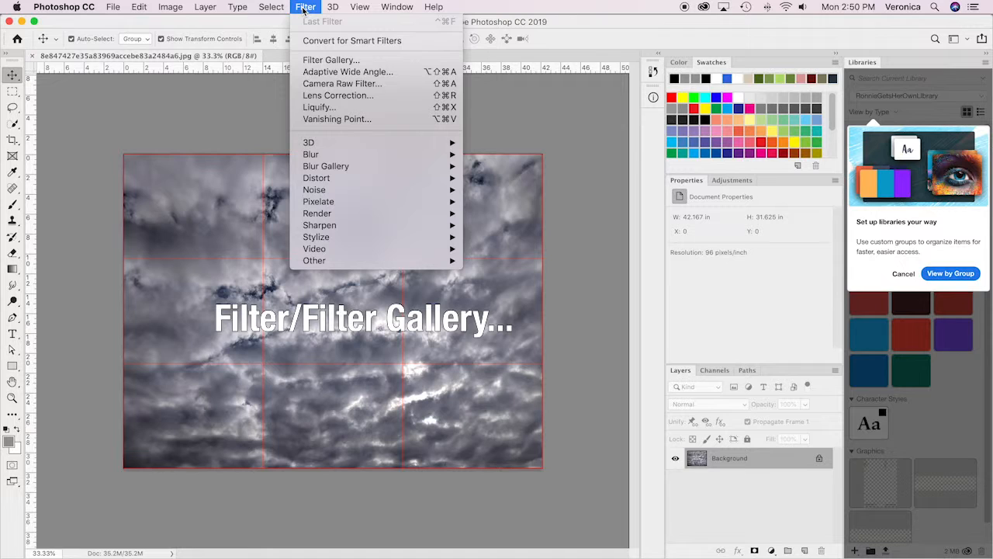
{"action": "left_click", "coordinate": [332, 60]}
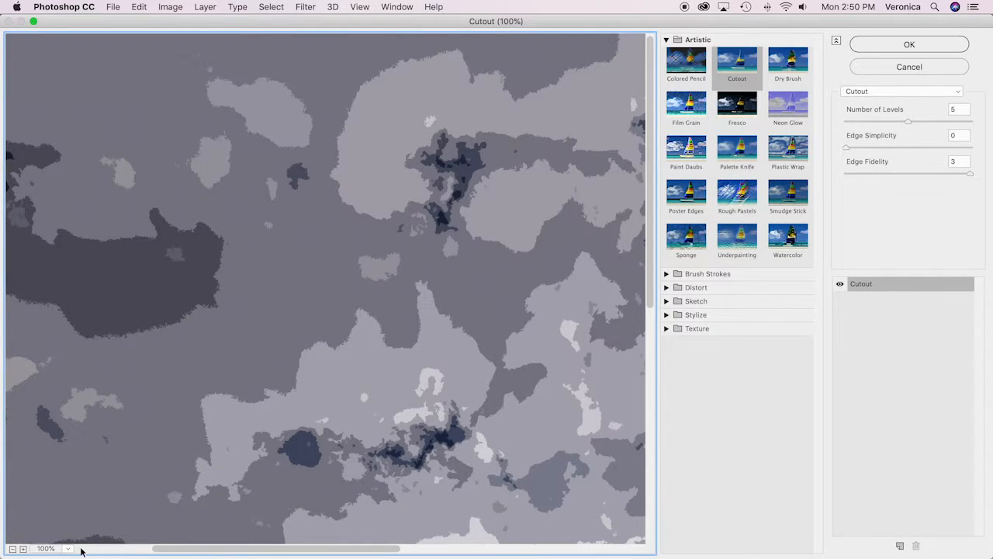
{"action": "left_click", "coordinate": [12, 549]}
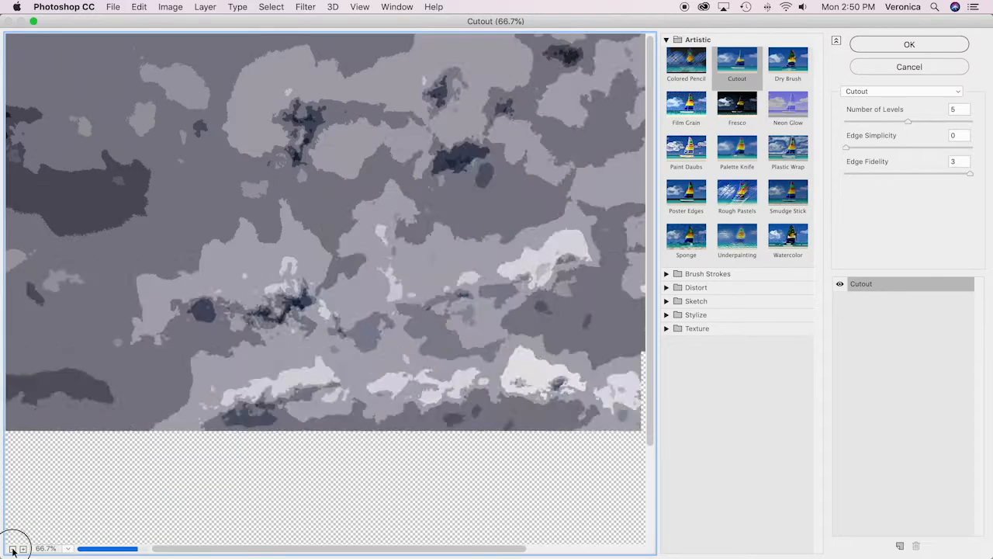
{"action": "left_click", "coordinate": [12, 548]}
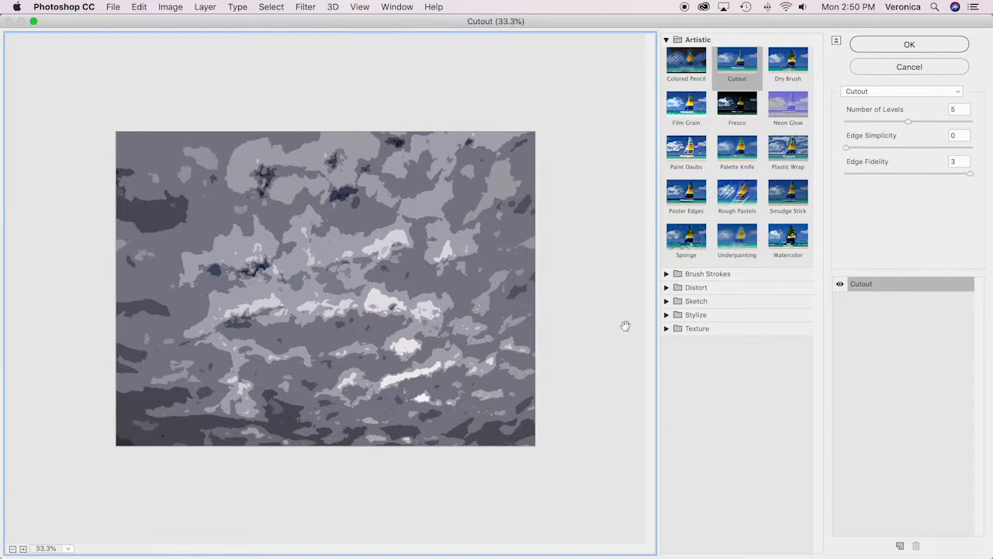
Preview the Colored Pencil, Dry Brush, Rough Pastels, Watercolor and Sponge artistic filters on the cloud image, and apply Watercolor
{"action": "left_click", "coordinate": [692, 73]}
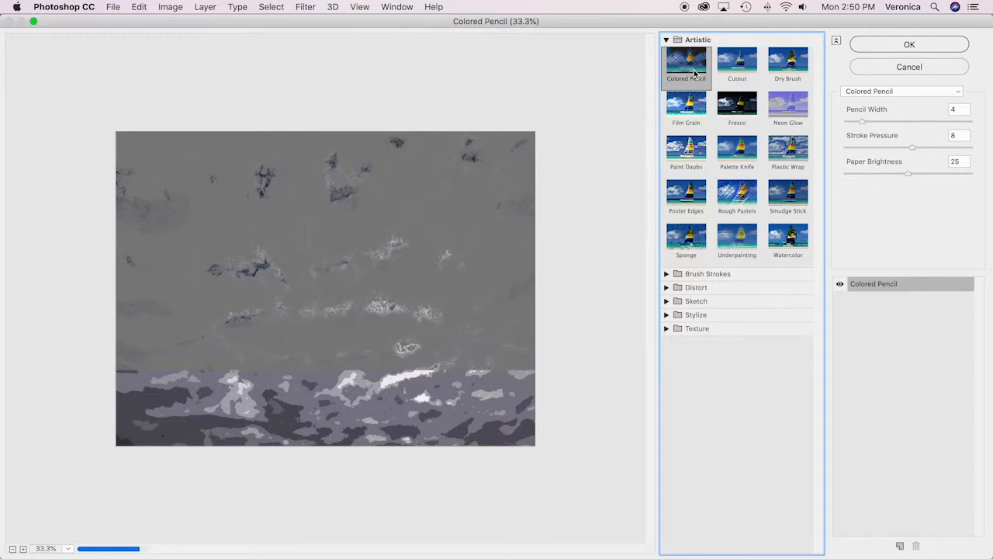
{"action": "left_click", "coordinate": [790, 68]}
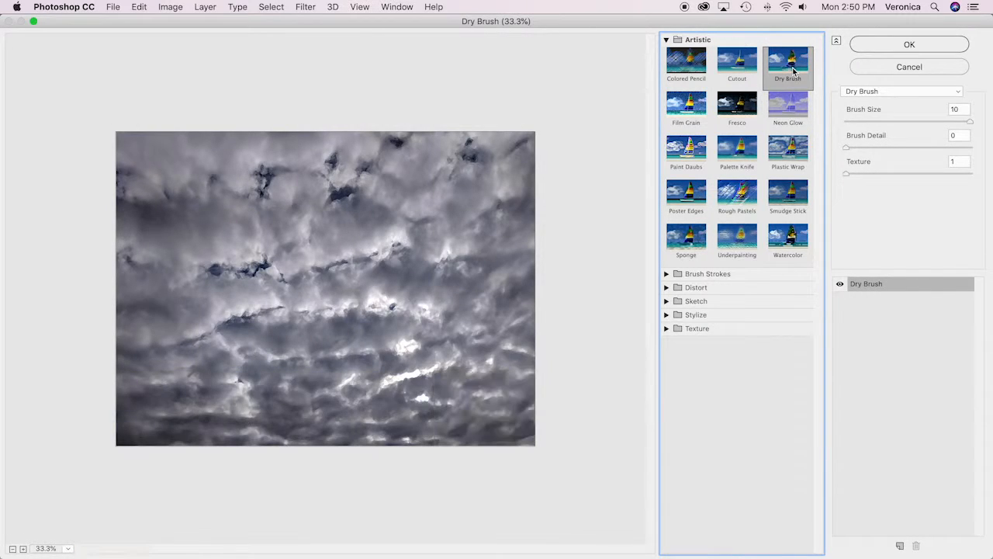
{"action": "left_click", "coordinate": [736, 201]}
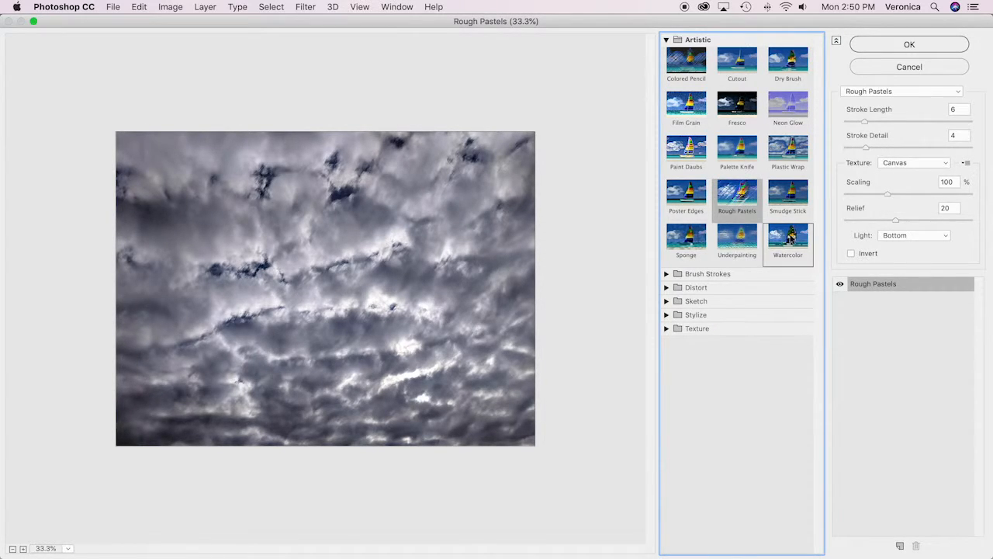
{"action": "left_click", "coordinate": [789, 239]}
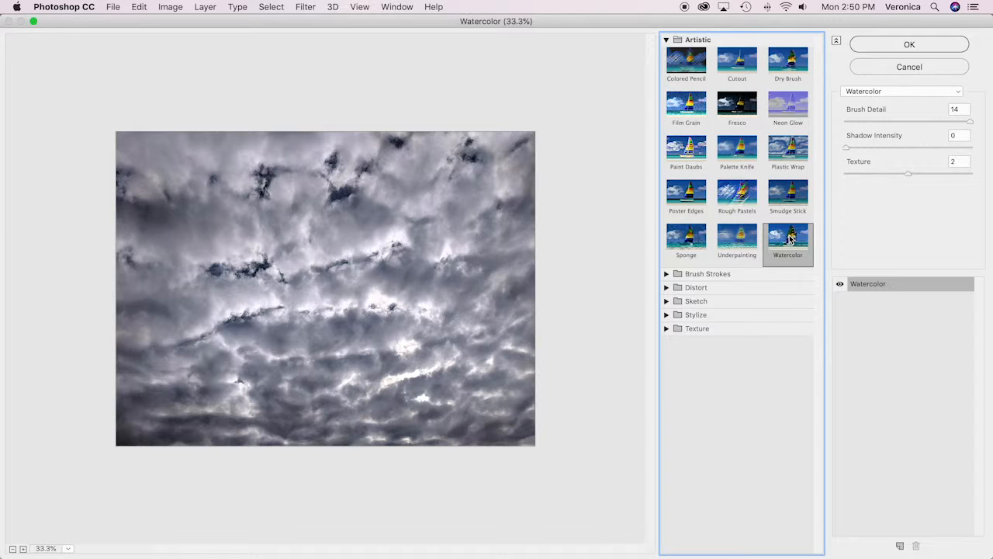
{"action": "left_click", "coordinate": [687, 239]}
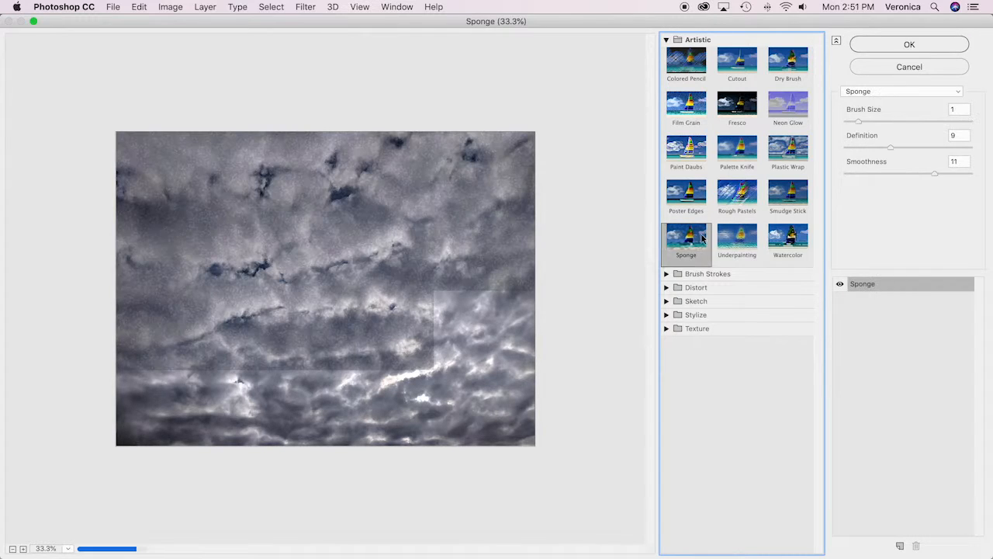
{"action": "left_click", "coordinate": [788, 240]}
{"action": "left_click", "coordinate": [911, 43]}
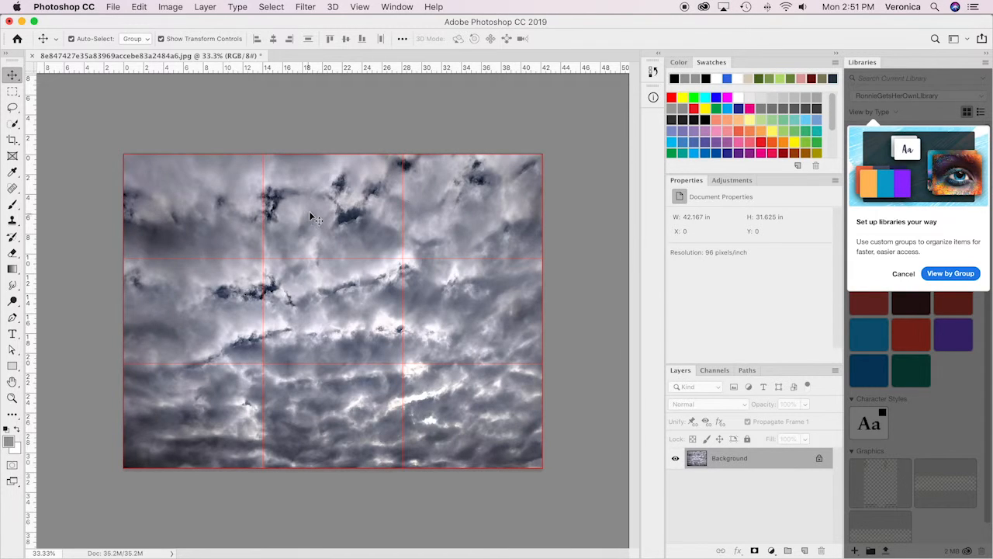
Save the filtered image as watercolorClouds.jpg in the 05_Flat_Images folder, as a JPEG at Maximum quality 12
{"action": "left_click", "coordinate": [113, 7]}
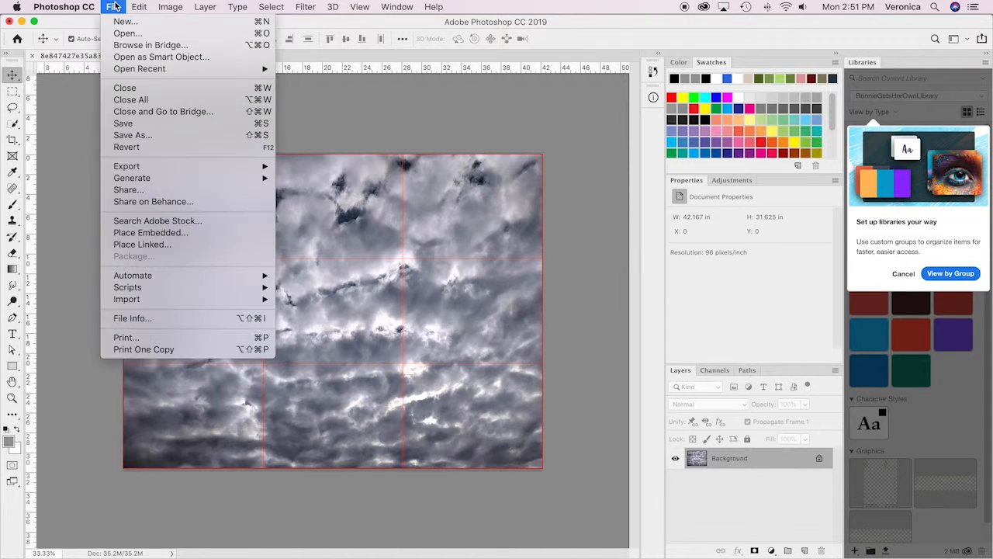
{"action": "left_click", "coordinate": [130, 136]}
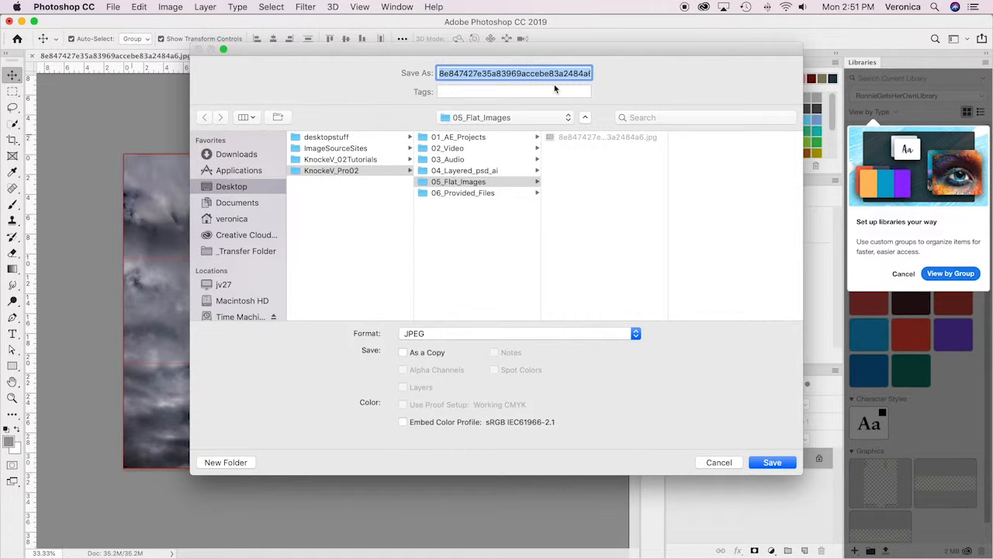
{"action": "type", "text": "watercol"}
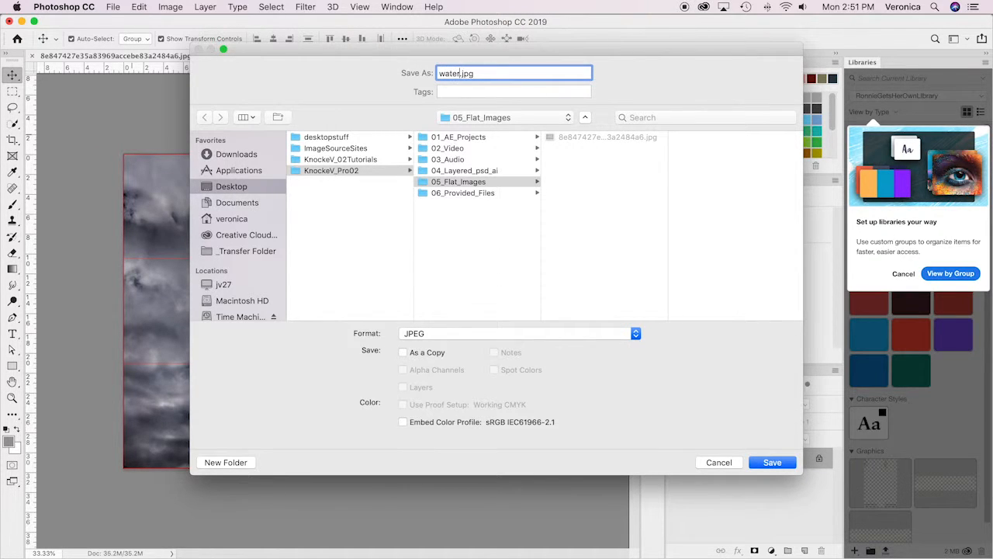
{"action": "type", "text": "orclouds"}
{"action": "key", "text": "Return"}
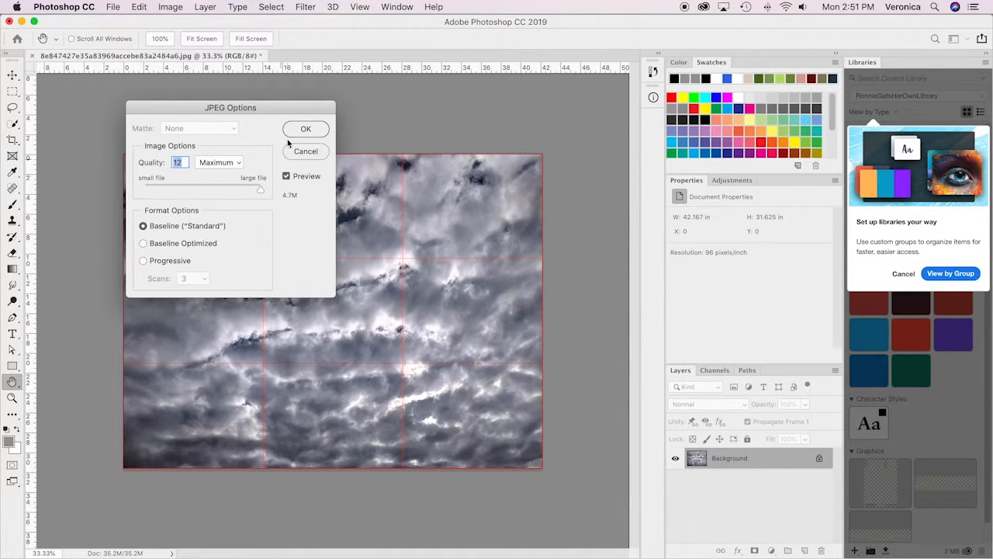
{"action": "left_click", "coordinate": [314, 127]}
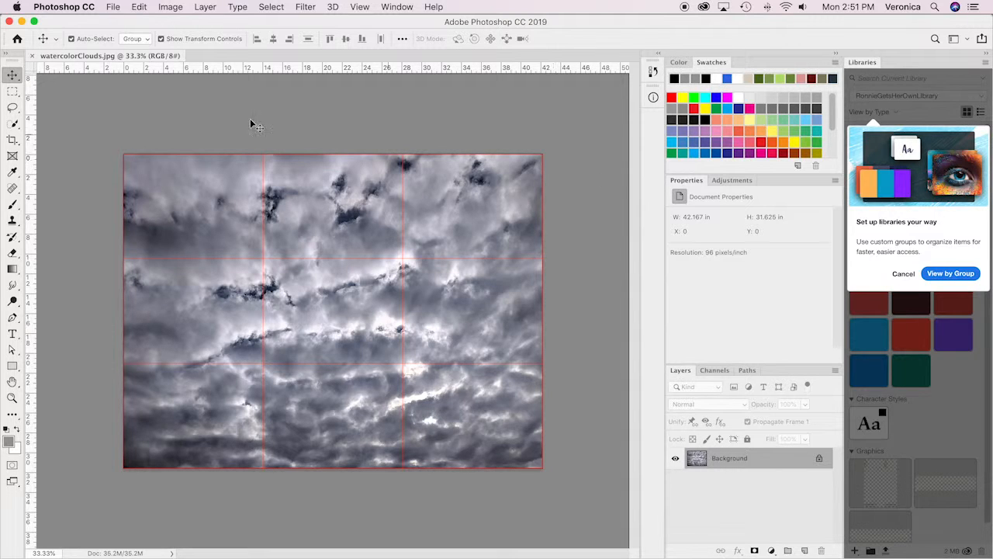
Create a new HDV/HDTV 720p document, 1280 x 720 px, with transparent background contents, and select its entire canvas
{"action": "left_click", "coordinate": [112, 7]}
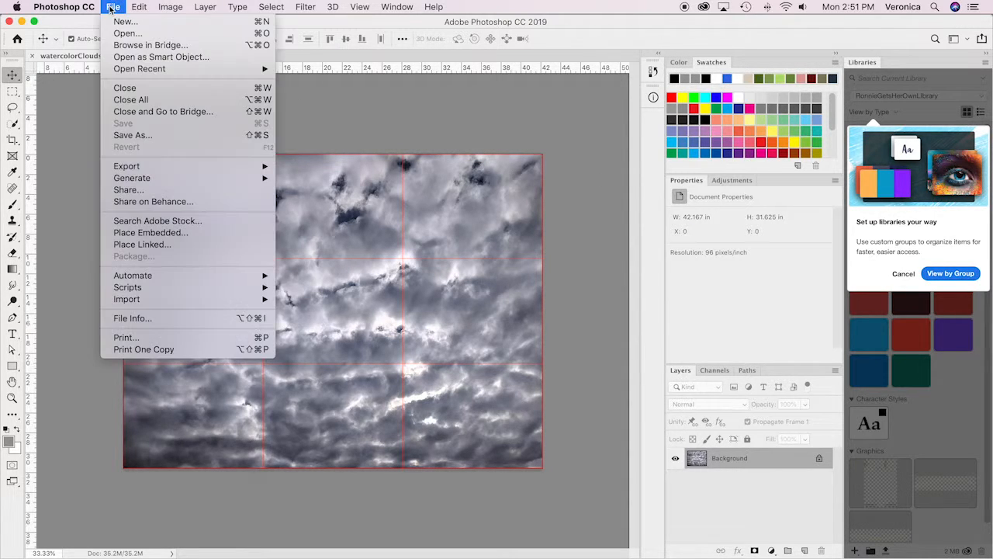
{"action": "left_click", "coordinate": [114, 25]}
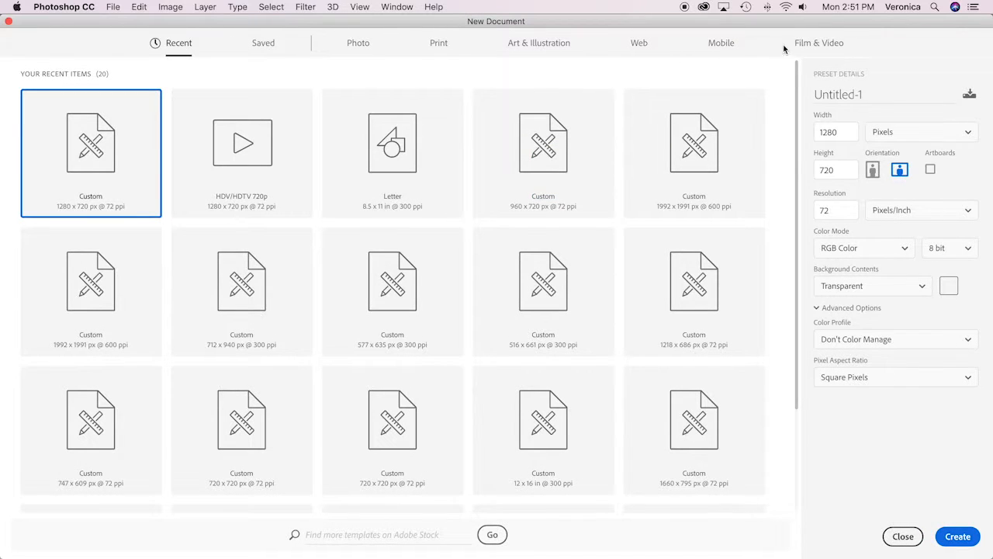
{"action": "left_click", "coordinate": [825, 44]}
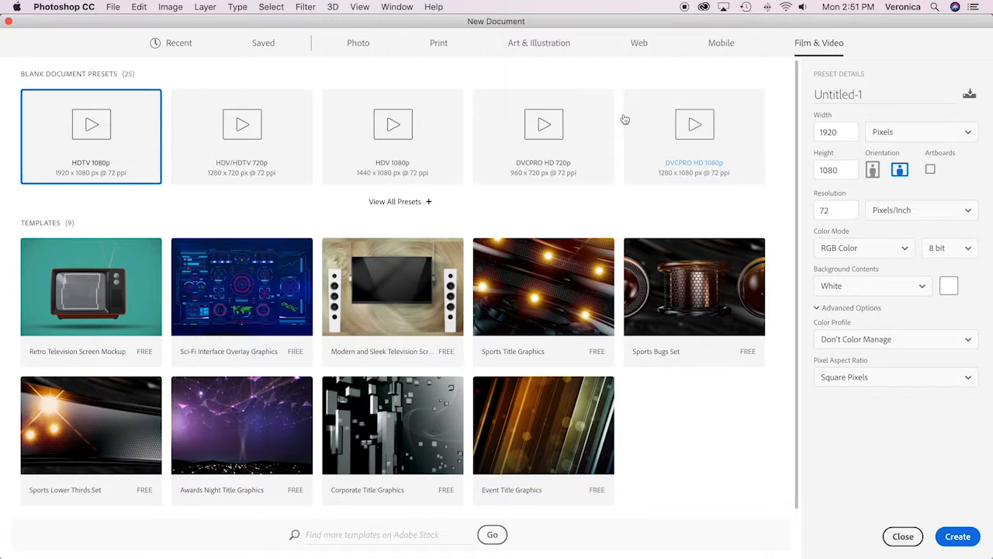
{"action": "left_click", "coordinate": [240, 128]}
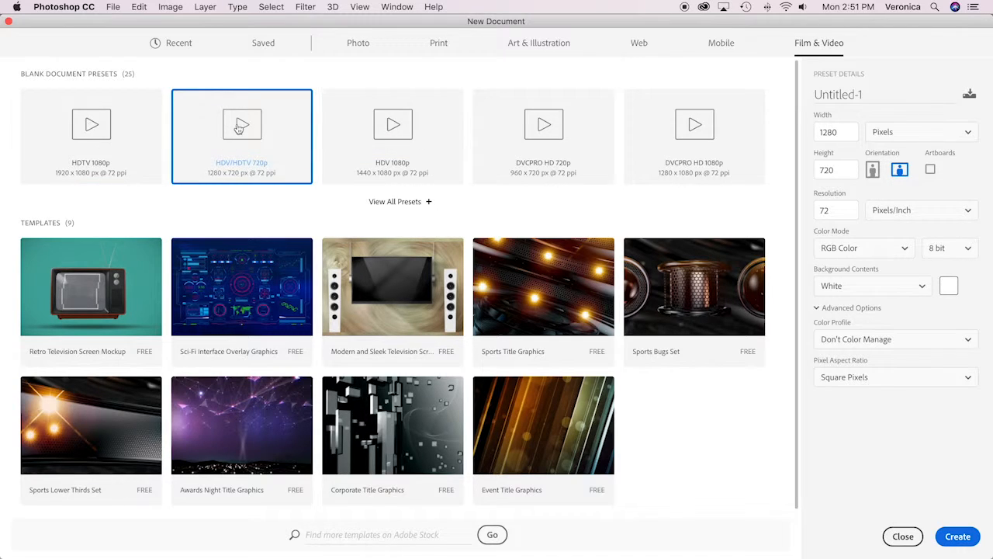
{"action": "left_click", "coordinate": [920, 286]}
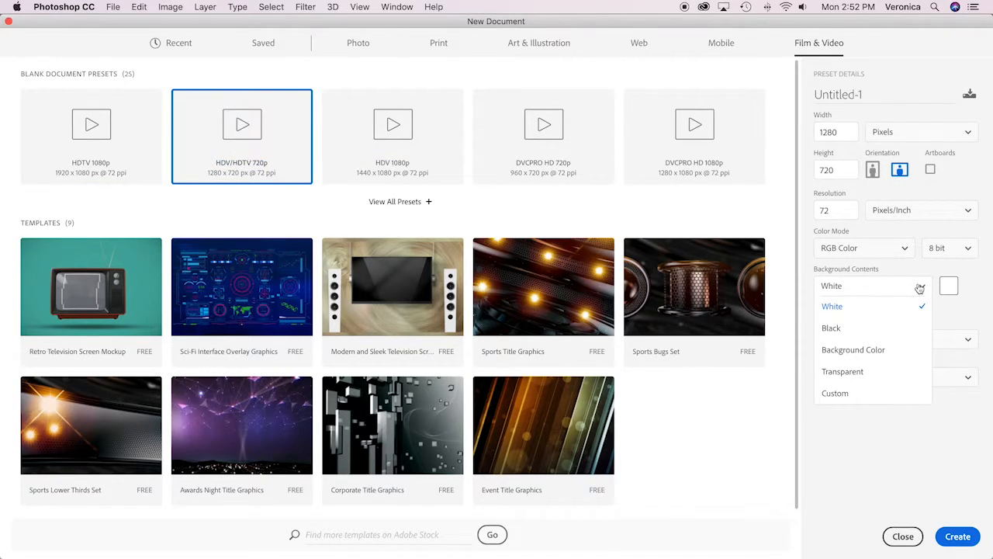
{"action": "left_click", "coordinate": [852, 373]}
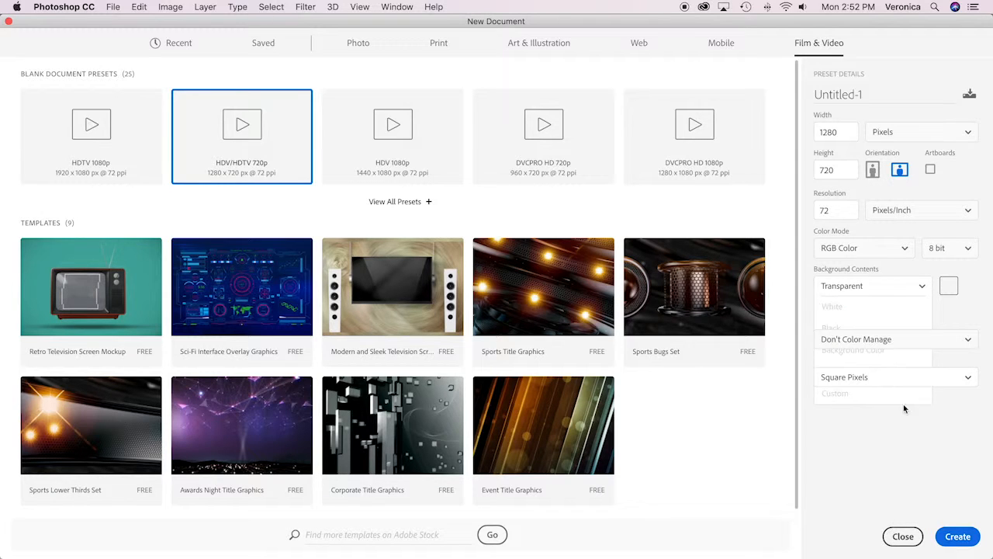
{"action": "left_click", "coordinate": [961, 537]}
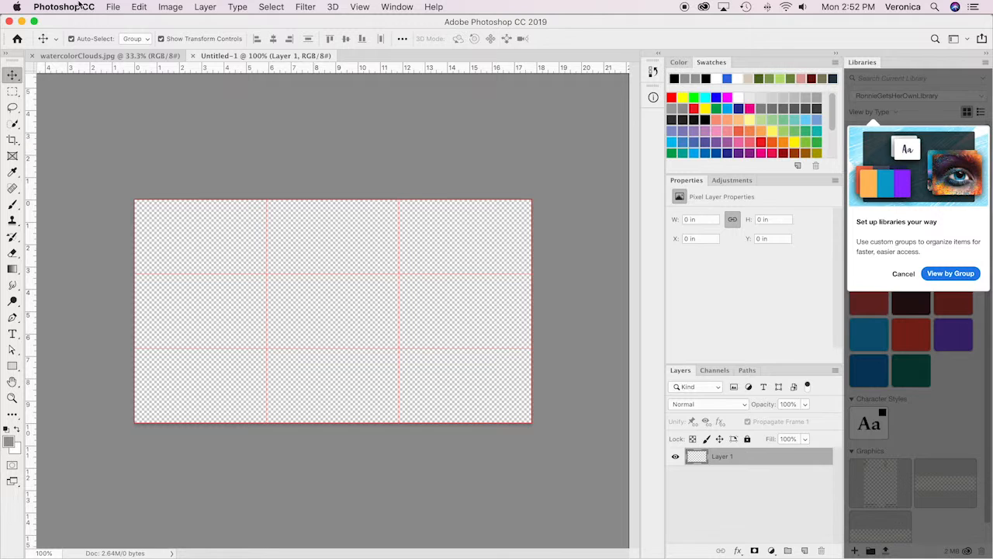
{"action": "left_click", "coordinate": [270, 7]}
{"action": "left_click", "coordinate": [271, 23]}
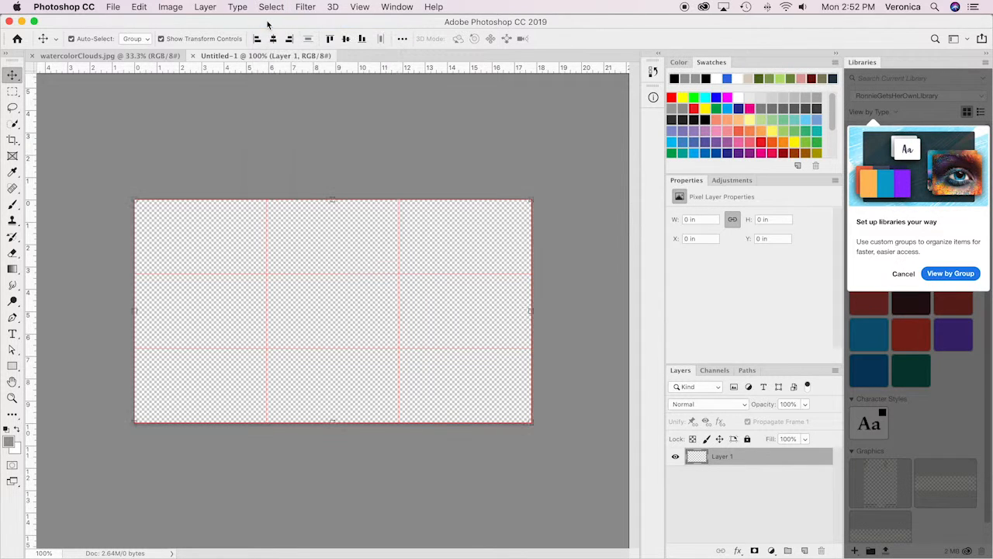
Try filling the selected canvas with light blue #97bfe6 in Normal mode at 25% opacity, and undo the fill
{"action": "left_click", "coordinate": [139, 7]}
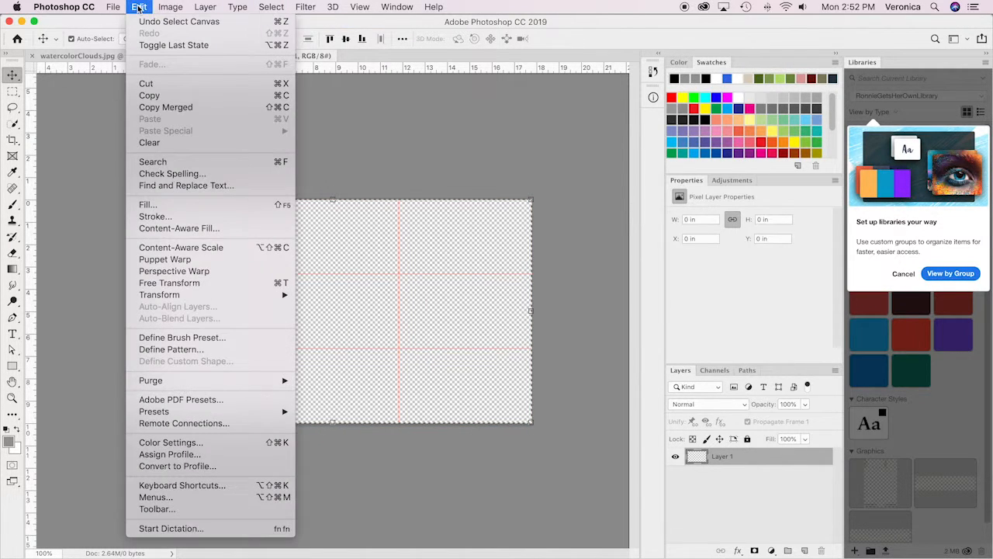
{"action": "left_click", "coordinate": [148, 204]}
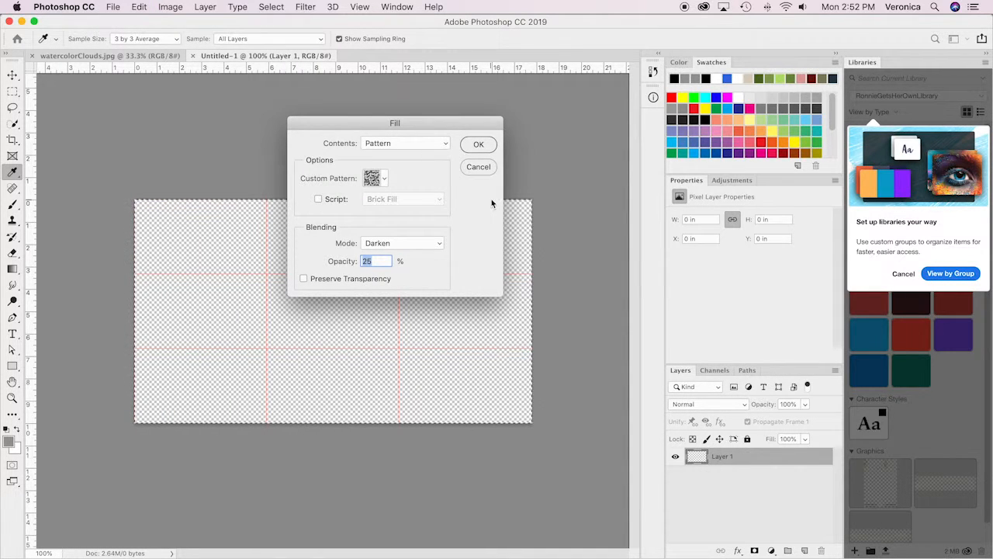
{"action": "left_click", "coordinate": [390, 143]}
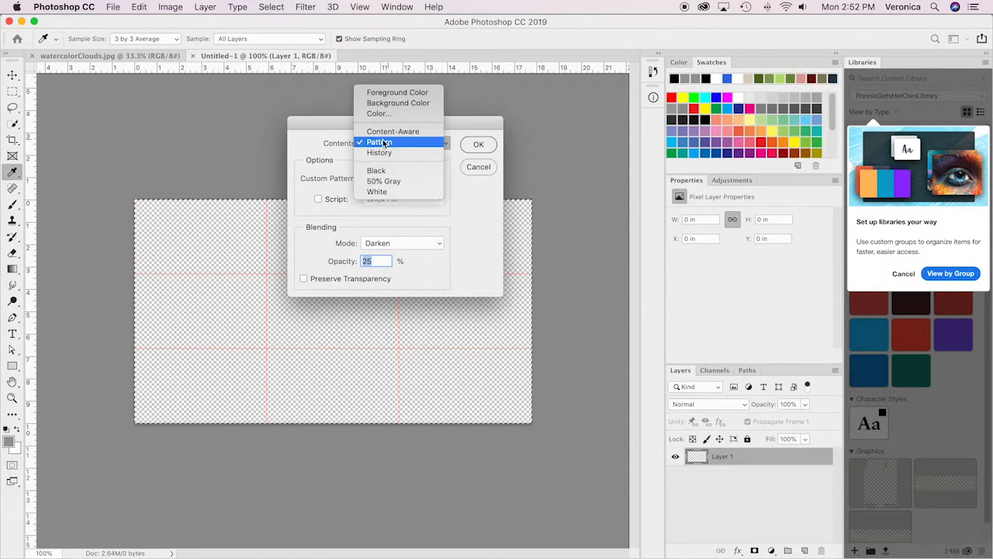
{"action": "left_click", "coordinate": [370, 113]}
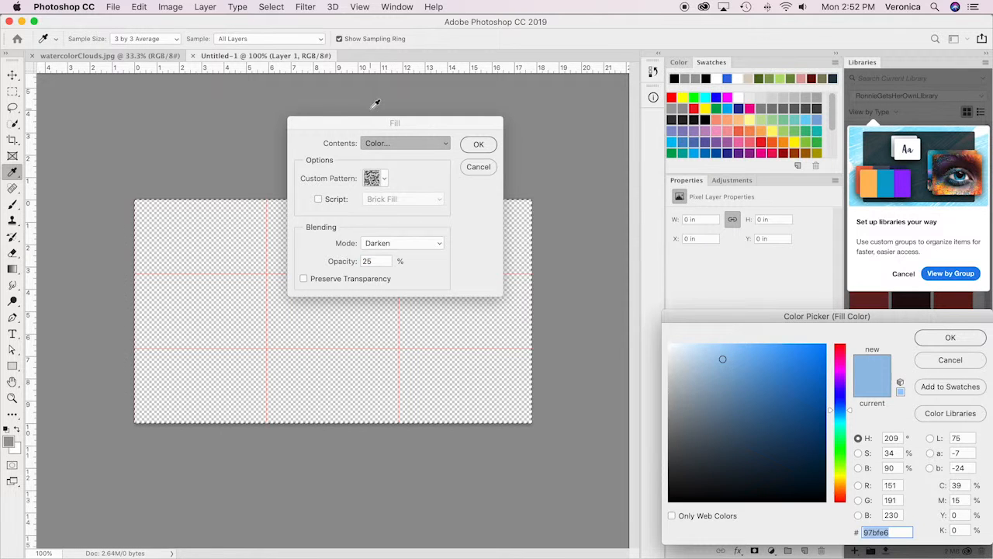
{"action": "left_click", "coordinate": [937, 339]}
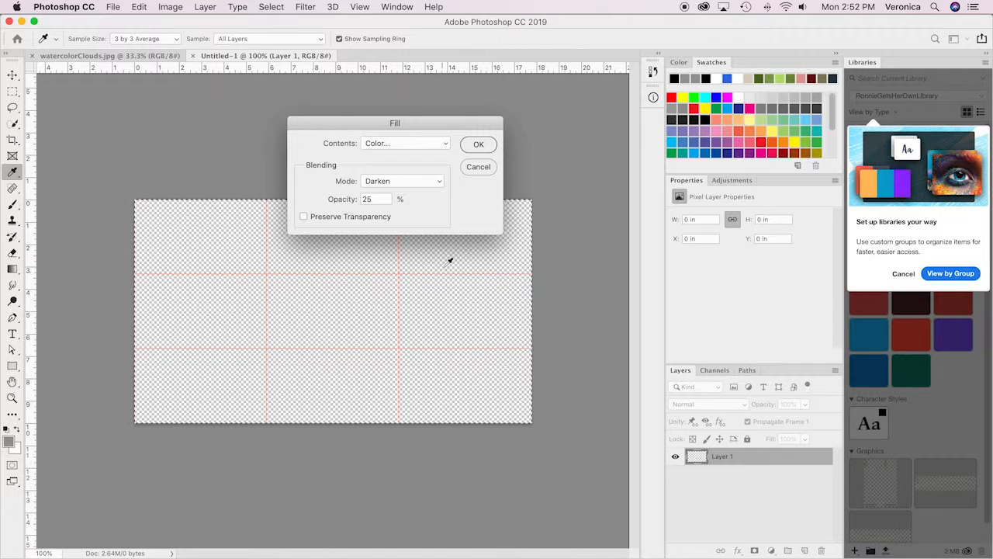
{"action": "left_click", "coordinate": [440, 181]}
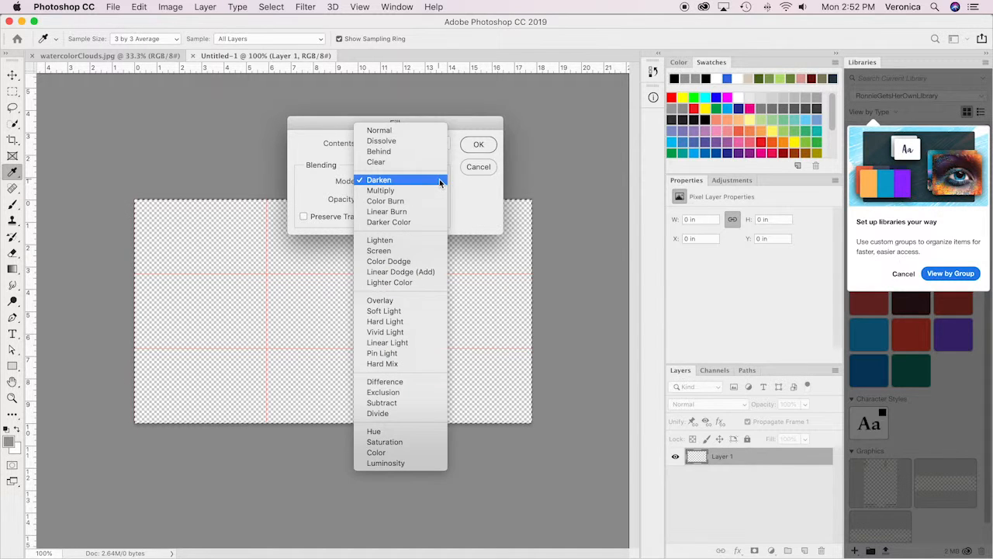
{"action": "left_click", "coordinate": [391, 129]}
{"action": "left_click", "coordinate": [475, 148]}
{"action": "key", "text": "v"}
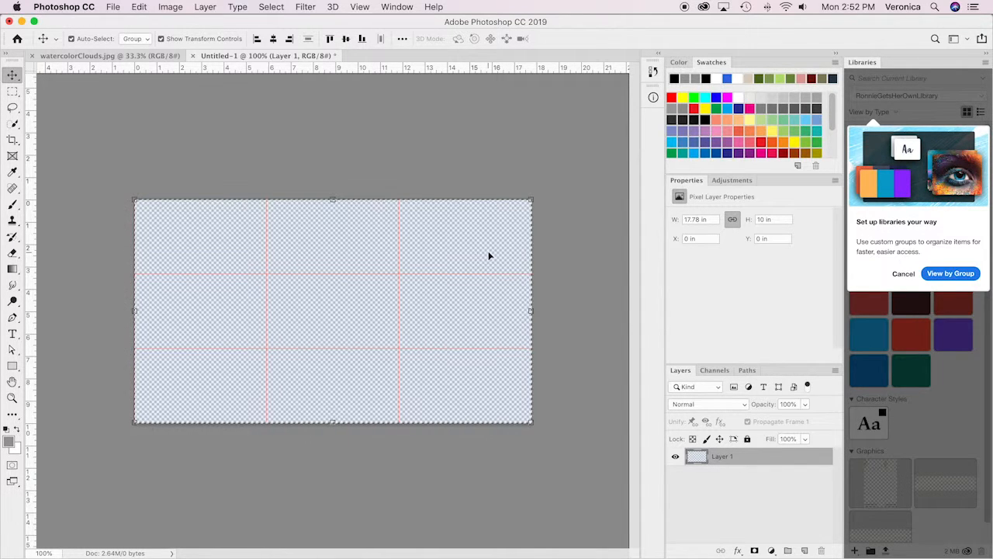
{"action": "key", "text": "super+z"}
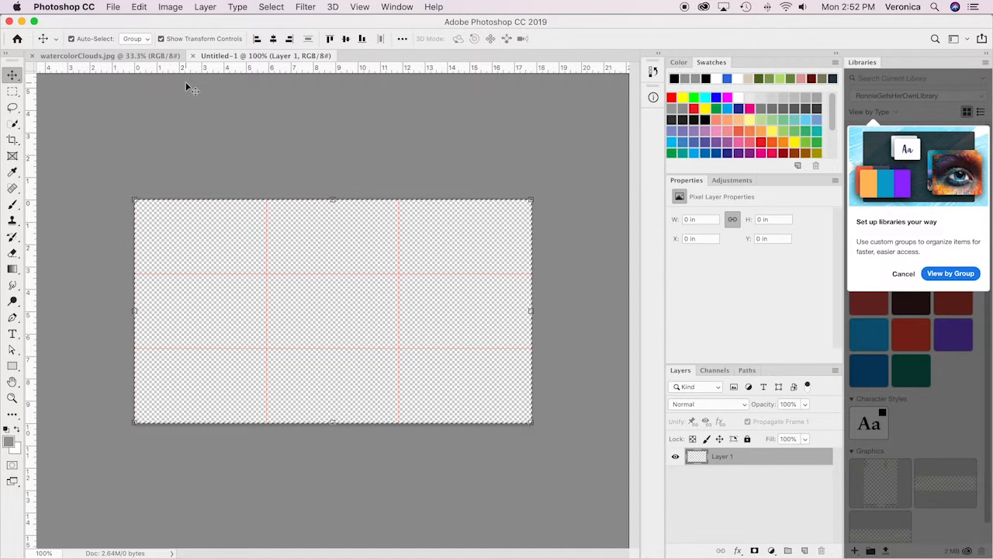
Fill the selected canvas with light blue #90c4f6 in Normal mode at 100% opacity
{"action": "left_click", "coordinate": [139, 7]}
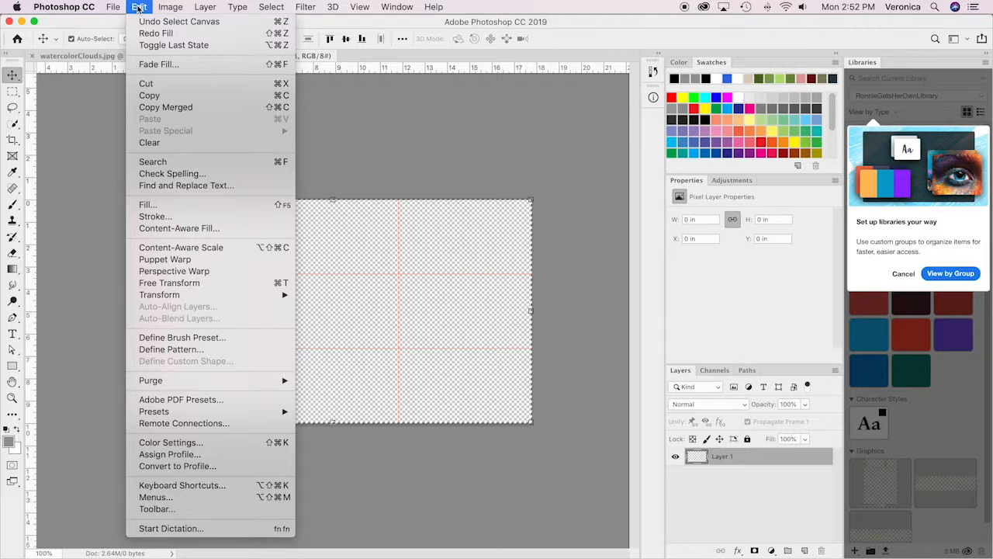
{"action": "left_click", "coordinate": [178, 208]}
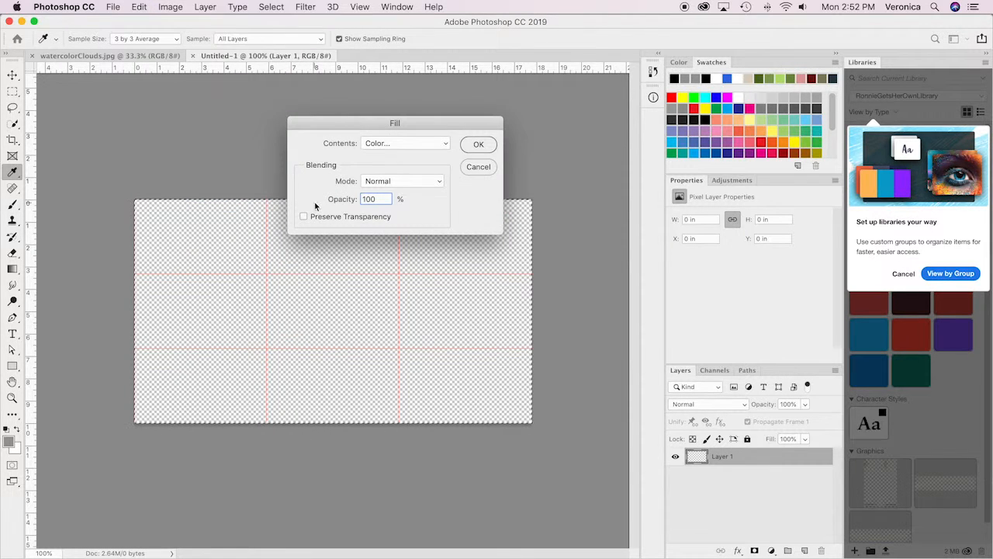
{"action": "left_click", "coordinate": [446, 144]}
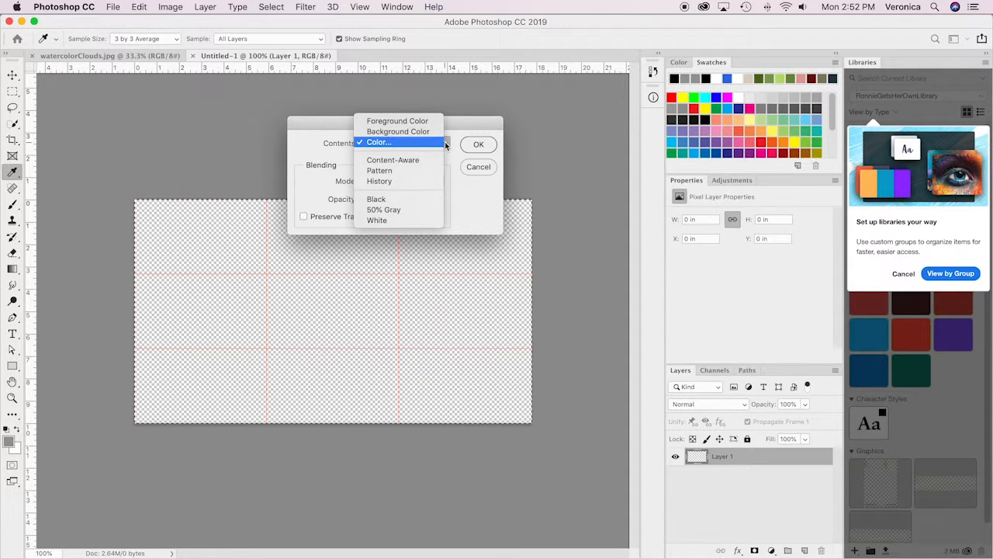
{"action": "left_click", "coordinate": [408, 121]}
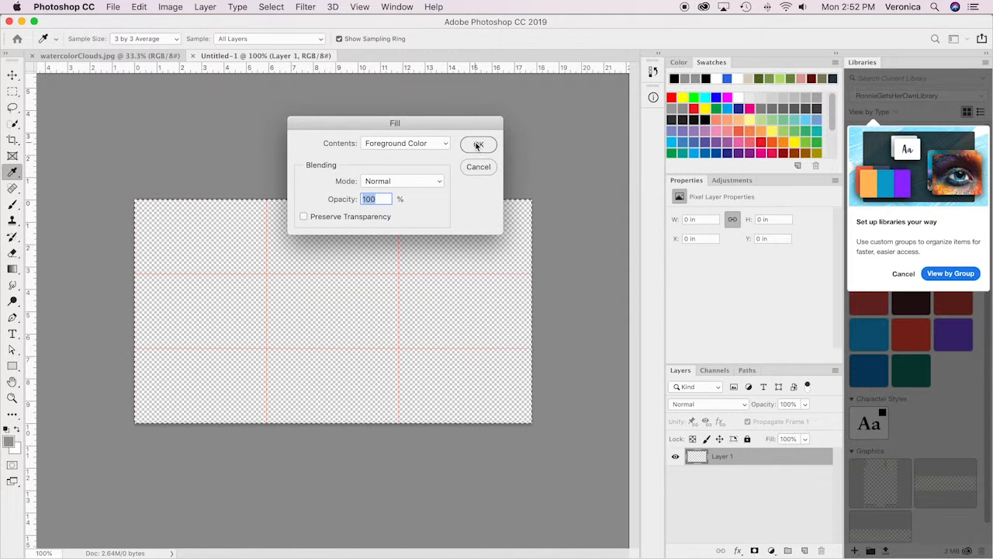
{"action": "left_click", "coordinate": [432, 143]}
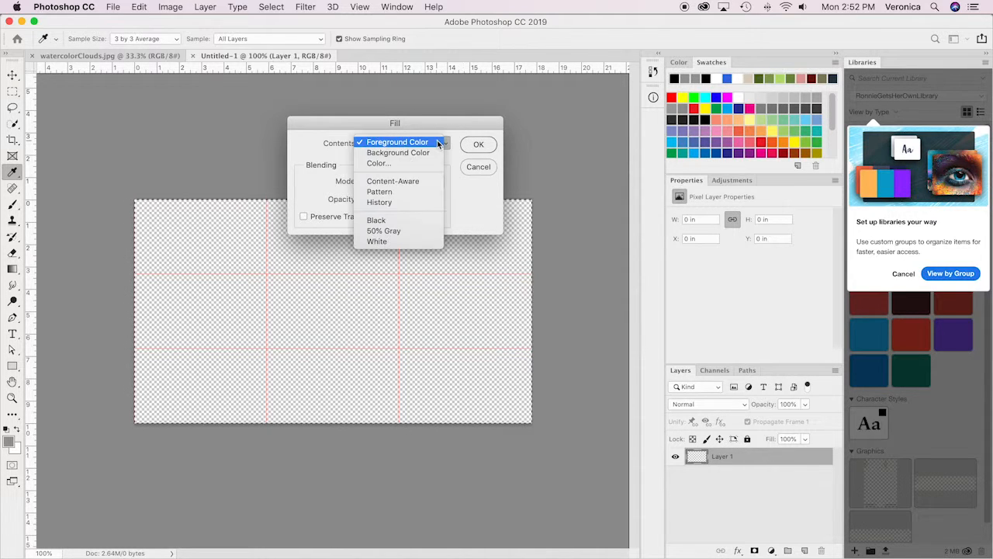
{"action": "left_click", "coordinate": [380, 162]}
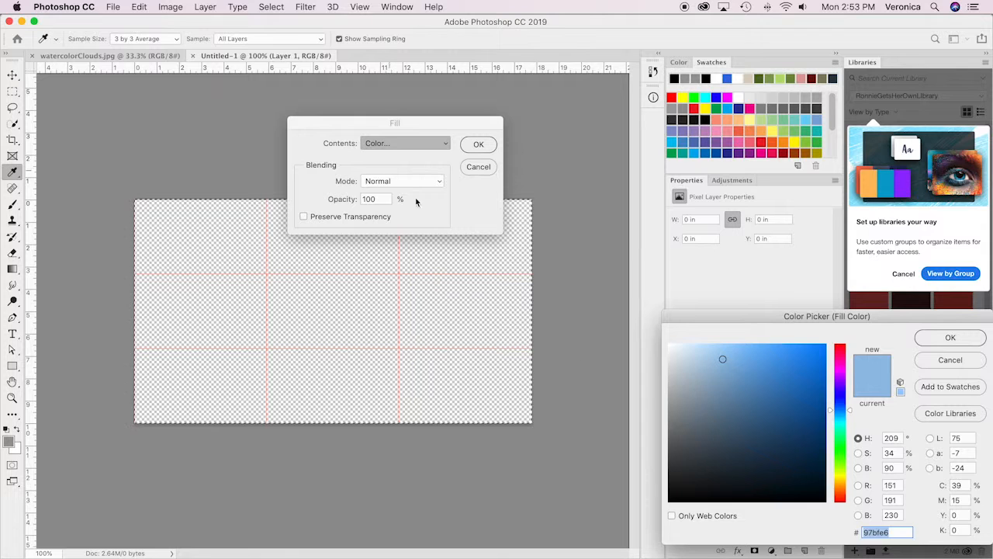
{"action": "left_click", "coordinate": [734, 349]}
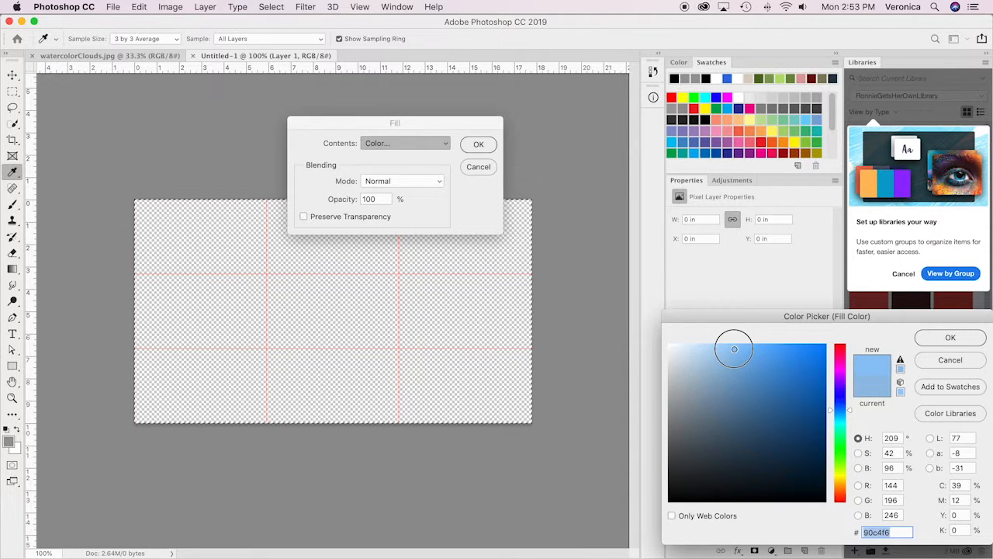
{"action": "left_click", "coordinate": [943, 338]}
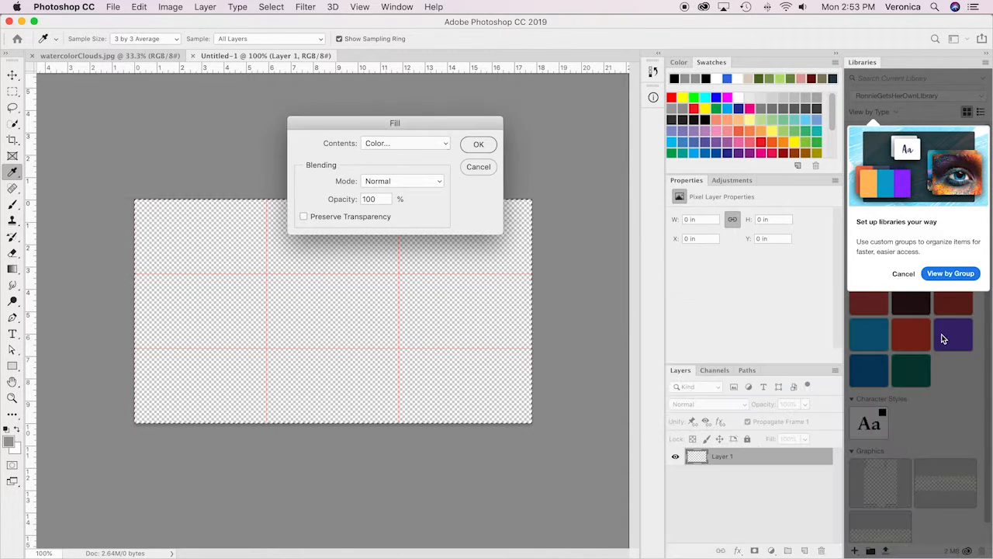
{"action": "left_click", "coordinate": [473, 144]}
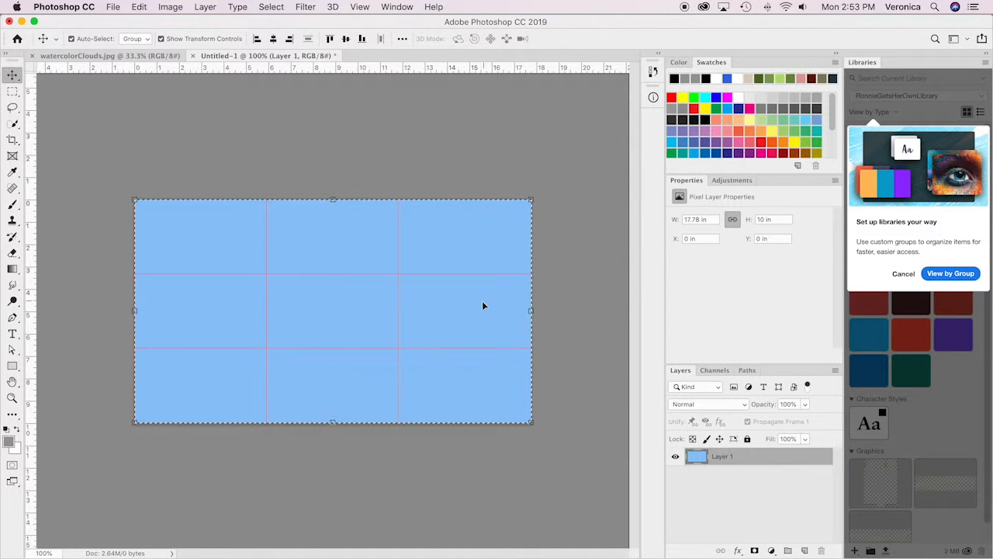
Try the Clouds render filter on the blue layer with the gray foreground color, and undo it
{"action": "left_click", "coordinate": [300, 10]}
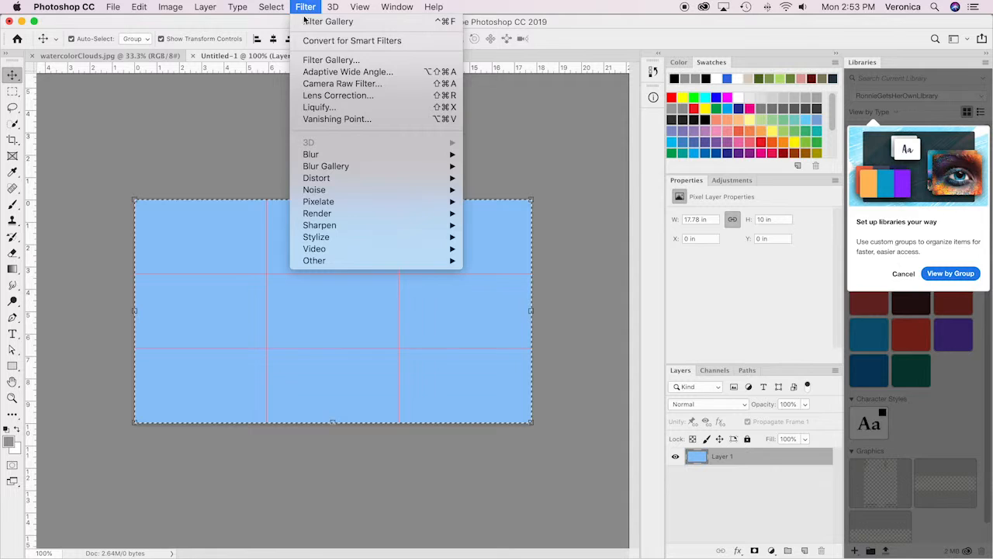
{"action": "mouse_move", "coordinate": [314, 240]}
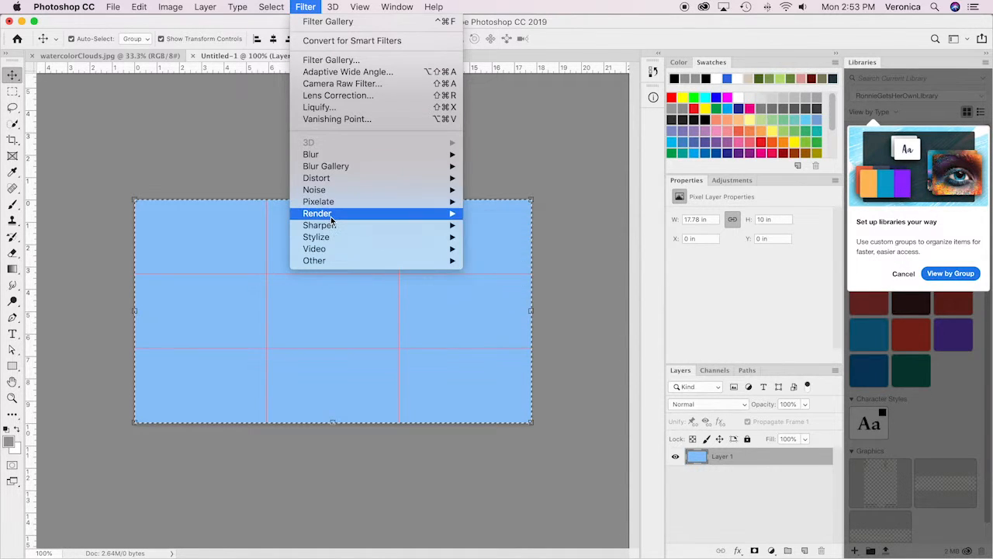
{"action": "mouse_move", "coordinate": [331, 216]}
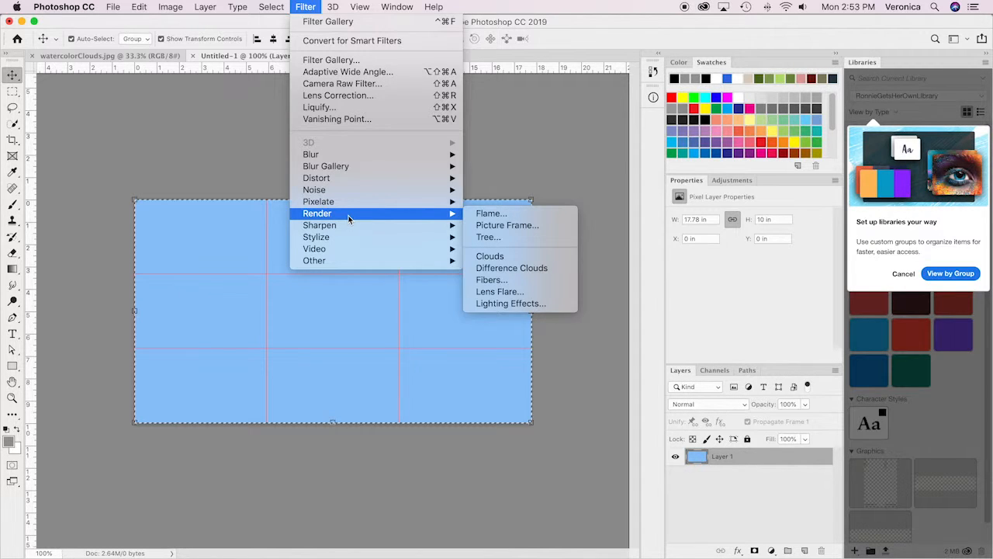
{"action": "left_click", "coordinate": [493, 258]}
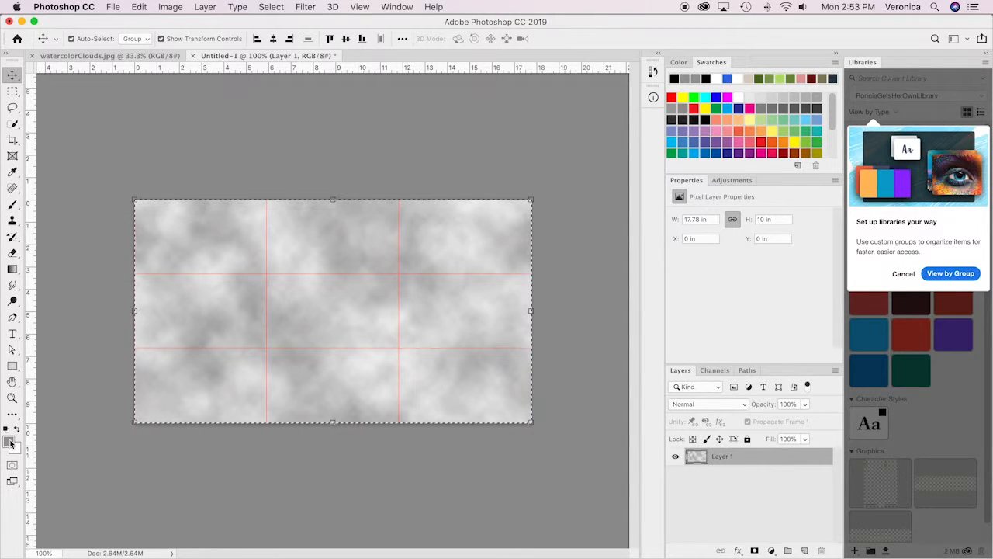
{"action": "key", "text": "alt+BackSpace"}
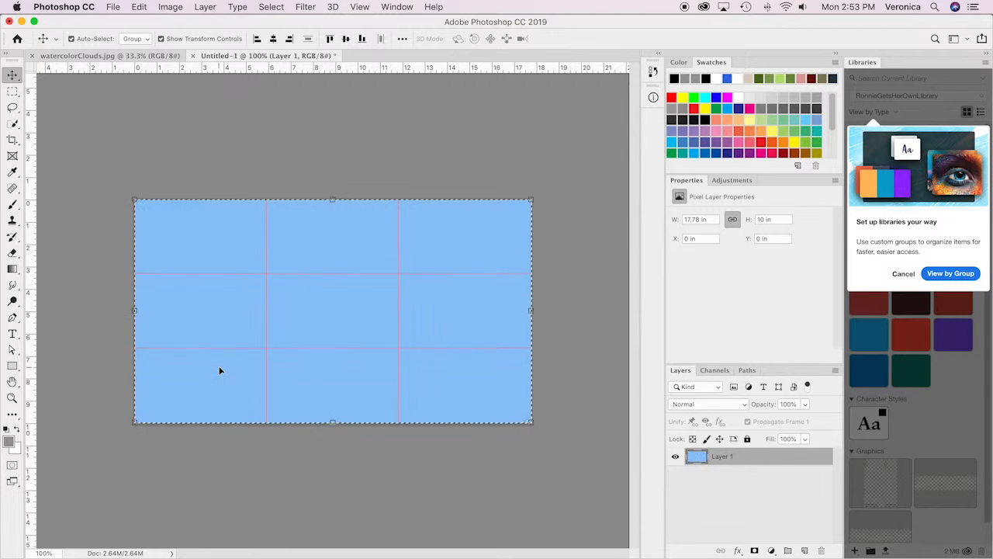
Set the foreground color to the blue sampled from the canvas and apply the Clouds render filter to the layer
{"action": "left_click", "coordinate": [9, 441]}
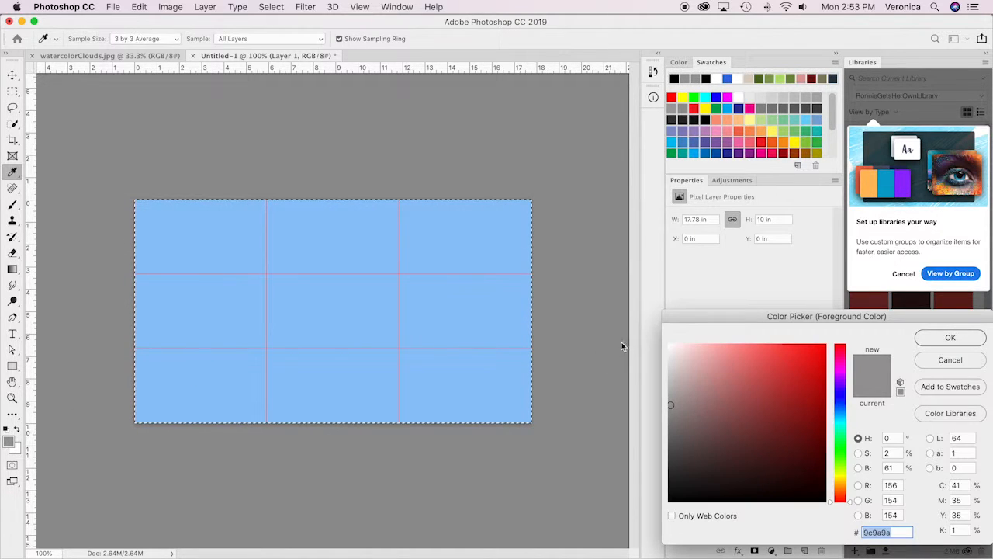
{"action": "left_click", "coordinate": [382, 291]}
{"action": "left_click", "coordinate": [950, 336]}
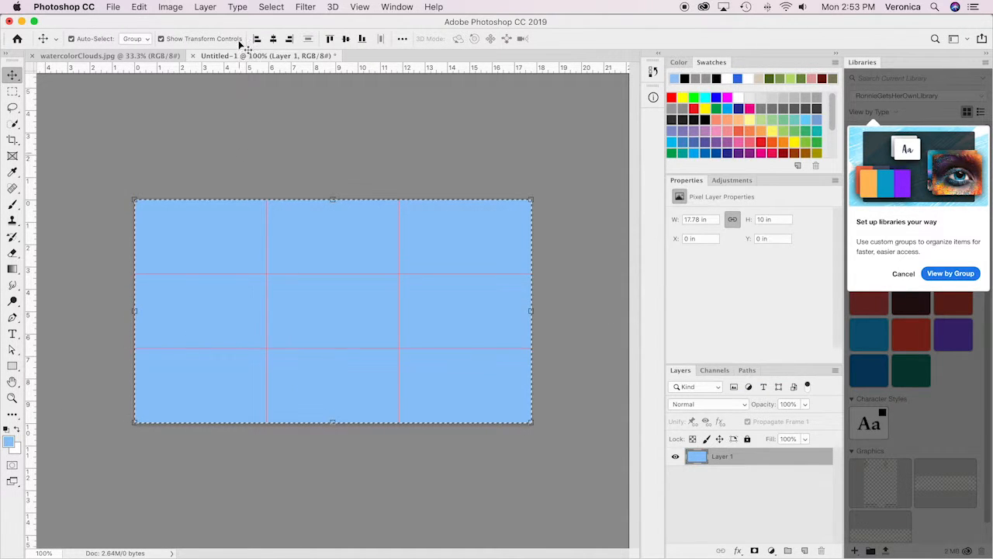
{"action": "left_click", "coordinate": [307, 7]}
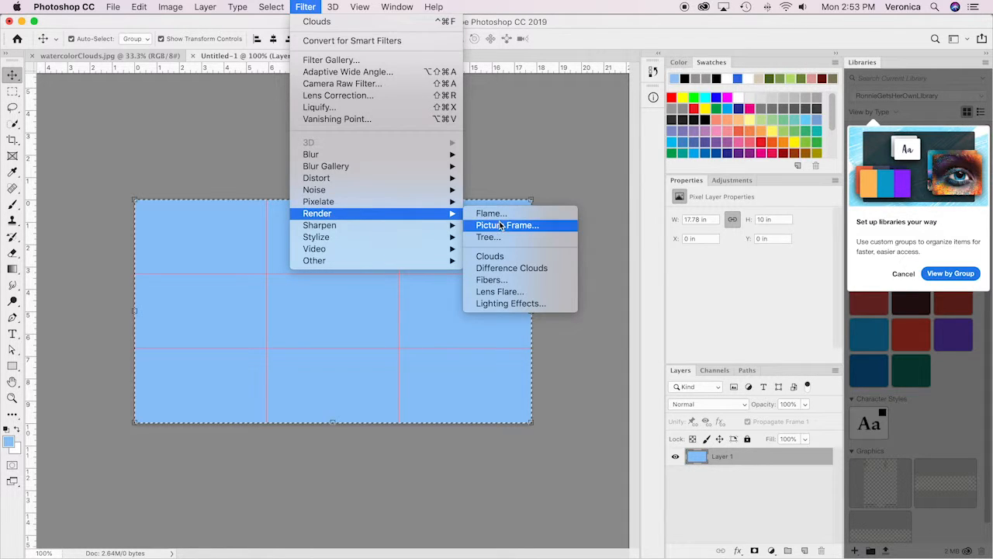
{"action": "left_click", "coordinate": [481, 257]}
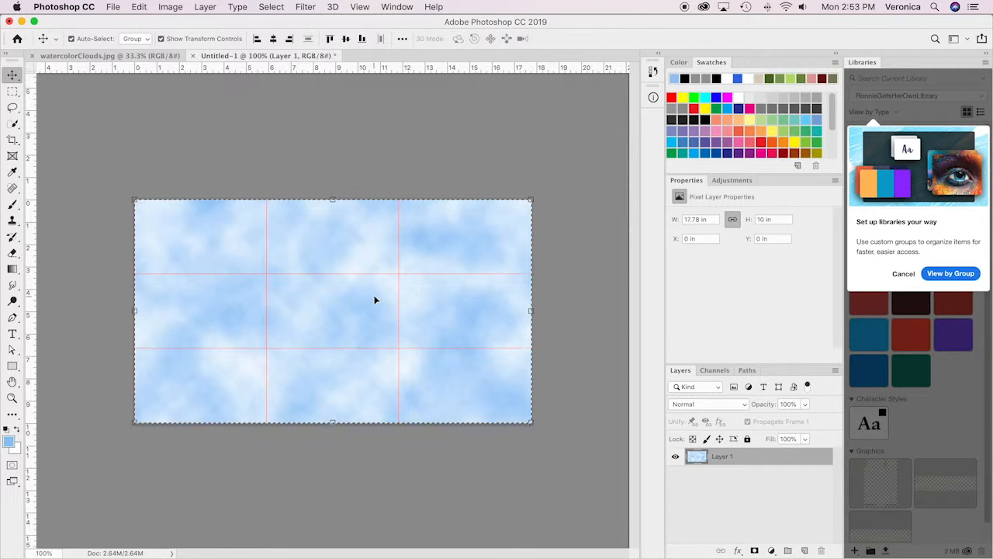
Save the cloud document as CloudFilter.psd in the 05_Flat_Images folder, in Photoshop format with layers kept
{"action": "left_click", "coordinate": [114, 7]}
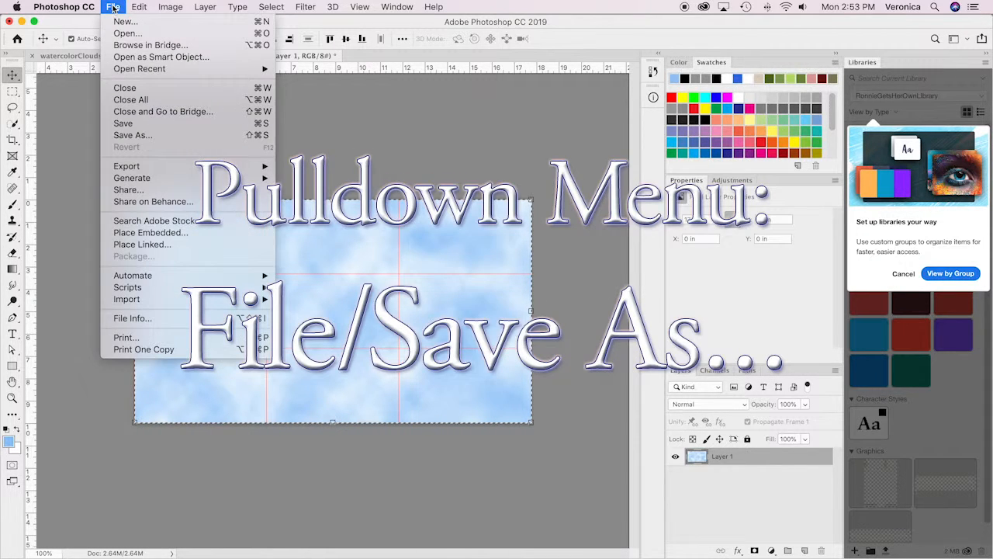
{"action": "left_click", "coordinate": [145, 137]}
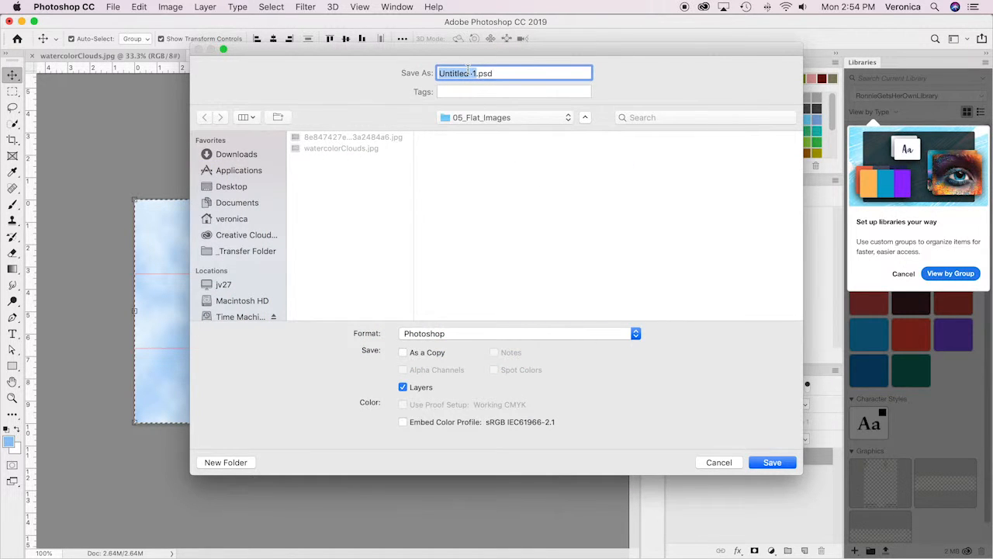
{"action": "type", "text": "CoudFl"}
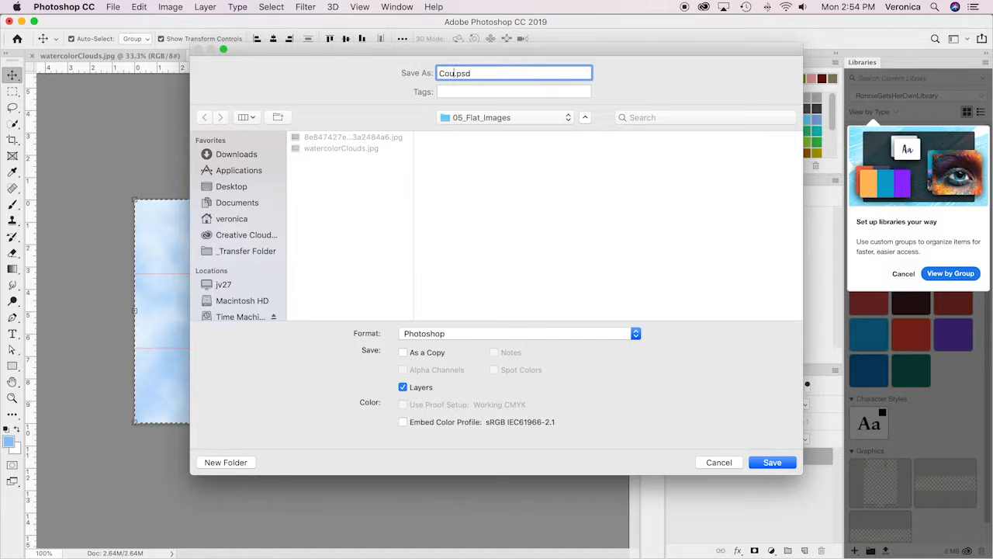
{"action": "type", "text": "lter"}
{"action": "left_click", "coordinate": [443, 73]}
{"action": "type", "text": "l"}
{"action": "left_click", "coordinate": [772, 462]}
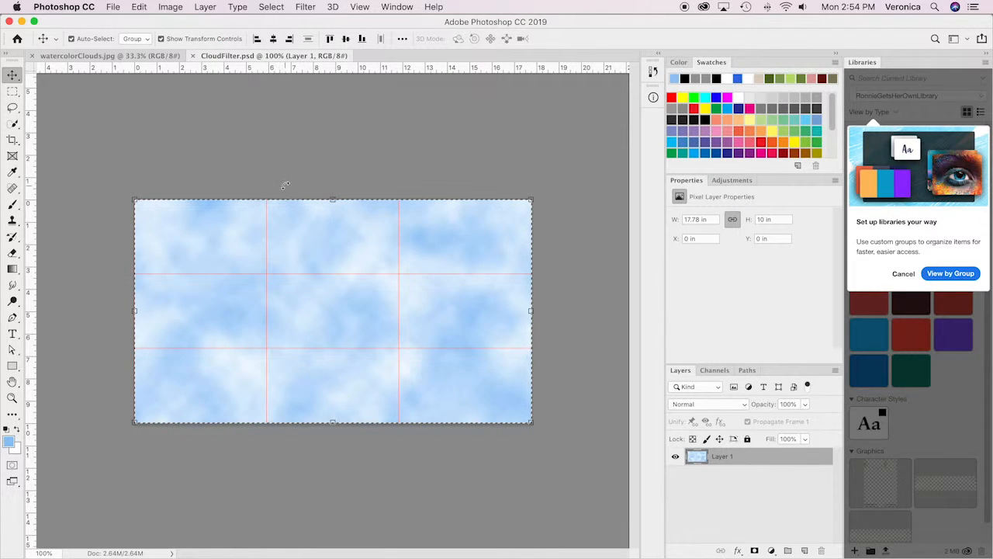